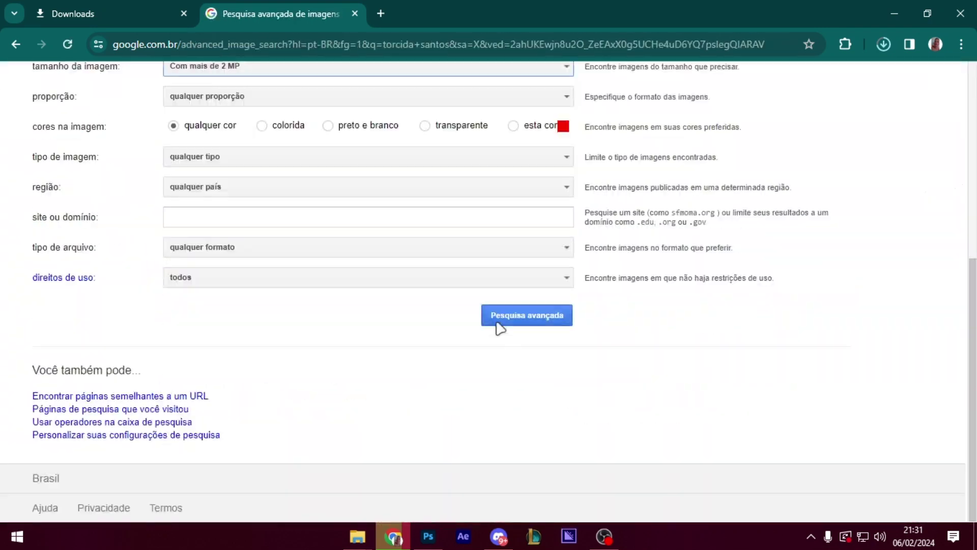
Browse Santos crowd photos and save the Gazeta Esportiva stadium crowd photo to the desktop
{"action": "left_click", "coordinate": [496, 323]}
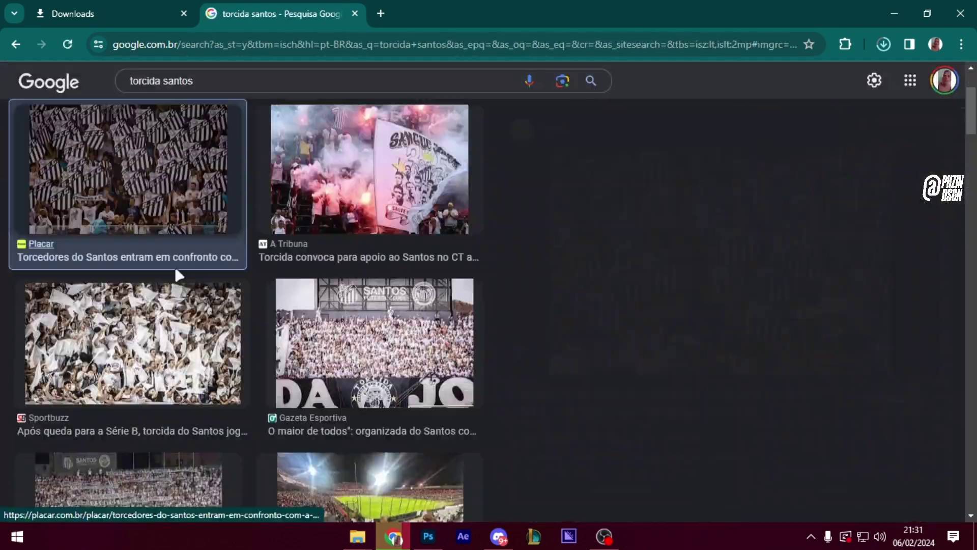
{"action": "scroll", "coordinate": [281, 352], "scroll_direction": "down", "scroll_amount": 5}
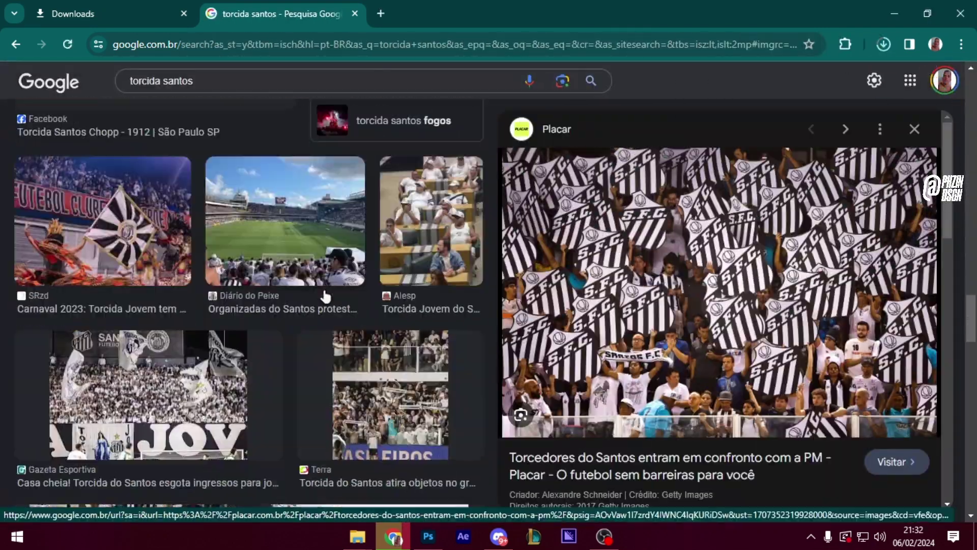
{"action": "scroll", "coordinate": [326, 290], "scroll_direction": "down", "scroll_amount": 5}
{"action": "scroll", "coordinate": [326, 290], "scroll_direction": "down", "scroll_amount": 5}
{"action": "scroll", "coordinate": [329, 296], "scroll_direction": "down", "scroll_amount": 5}
{"action": "scroll", "coordinate": [328, 297], "scroll_direction": "down", "scroll_amount": 5}
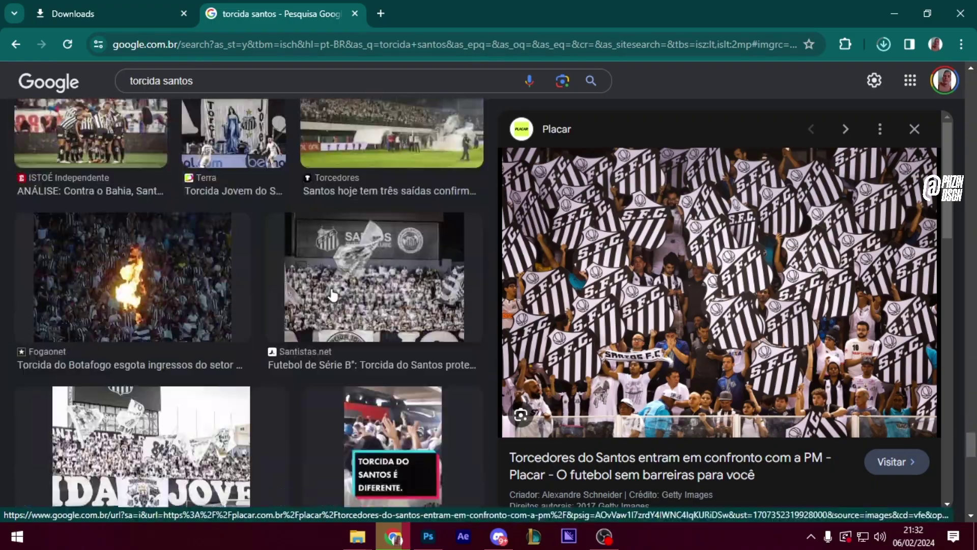
{"action": "left_click", "coordinate": [244, 259]}
{"action": "scroll", "coordinate": [244, 259], "scroll_direction": "down", "scroll_amount": 5}
{"action": "left_click", "coordinate": [120, 219]}
{"action": "right_click", "coordinate": [705, 305]}
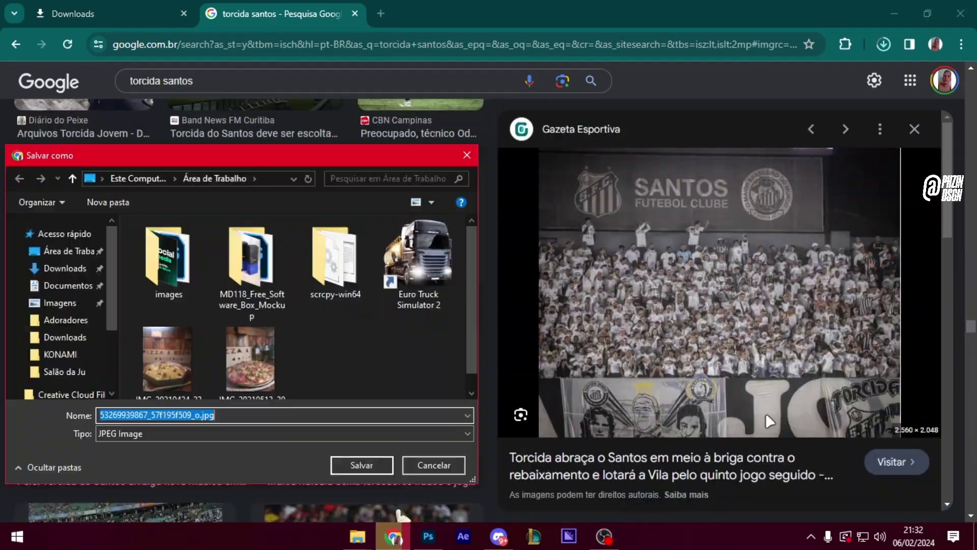
{"action": "key", "text": "Return"}
Search Google Images for 'foto vila belmiro' and save the poster document
{"action": "triple_click", "coordinate": [115, 82]}
{"action": "type", "text": "foto vila belmiro"}
{"action": "key", "text": "Return"}
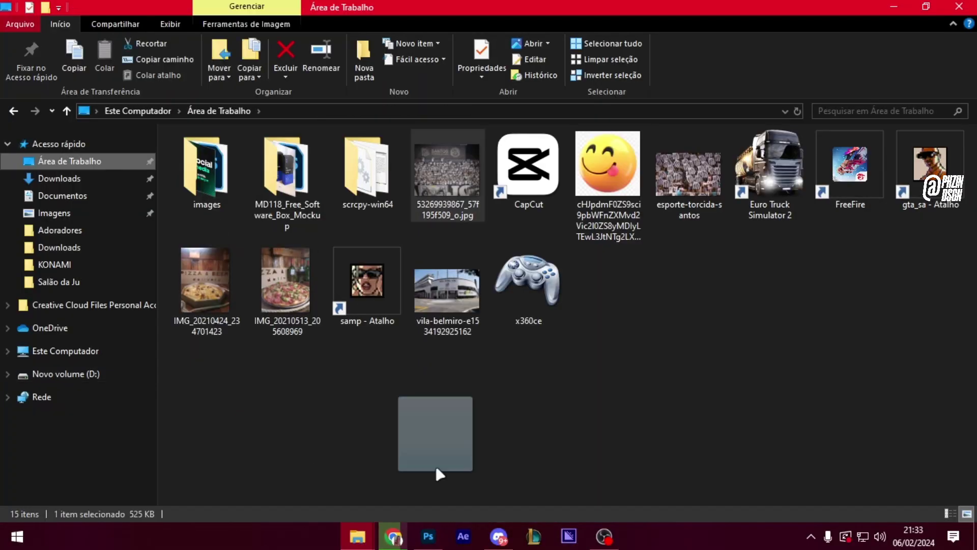
{"action": "key", "text": "ctrl+s"}
{"action": "key", "text": "Return"}
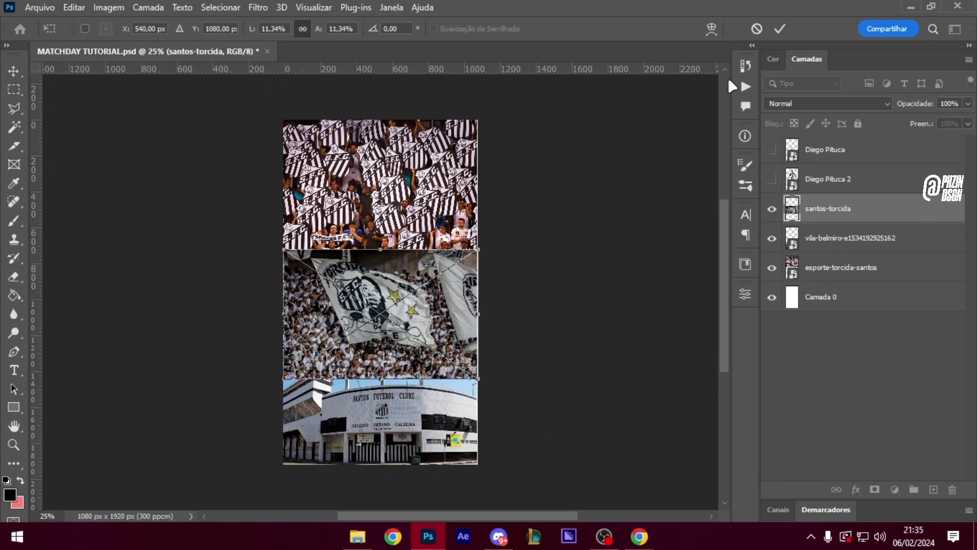
Add a Gradient Map adjustment that turns the crowd collage black and white, then nudge a layer down
{"action": "left_click", "coordinate": [895, 489]}
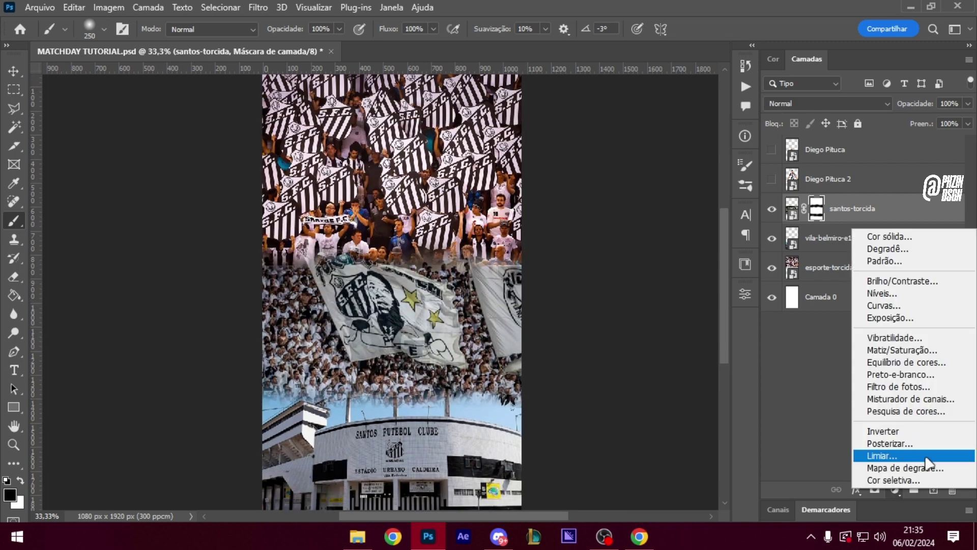
{"action": "left_click", "coordinate": [891, 465]}
{"action": "key", "text": "v"}
{"action": "left_click_drag", "start_coordinate": [729, 227], "coordinate": [728, 267]}
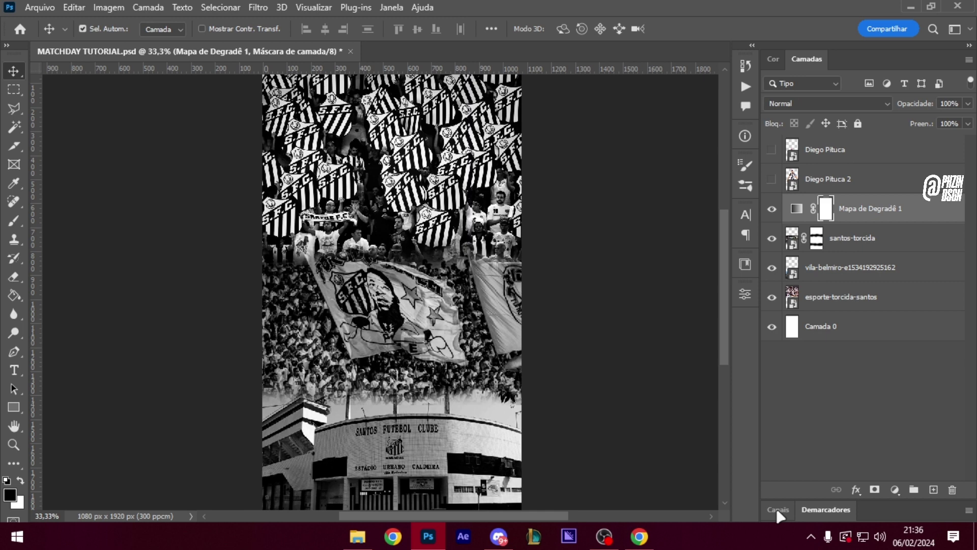
{"action": "left_click", "coordinate": [39, 7]}
Place the Noise (5) texture from PACK DE USO PHZIN, enlarge it and set Divide blending
{"action": "left_click", "coordinate": [44, 267]}
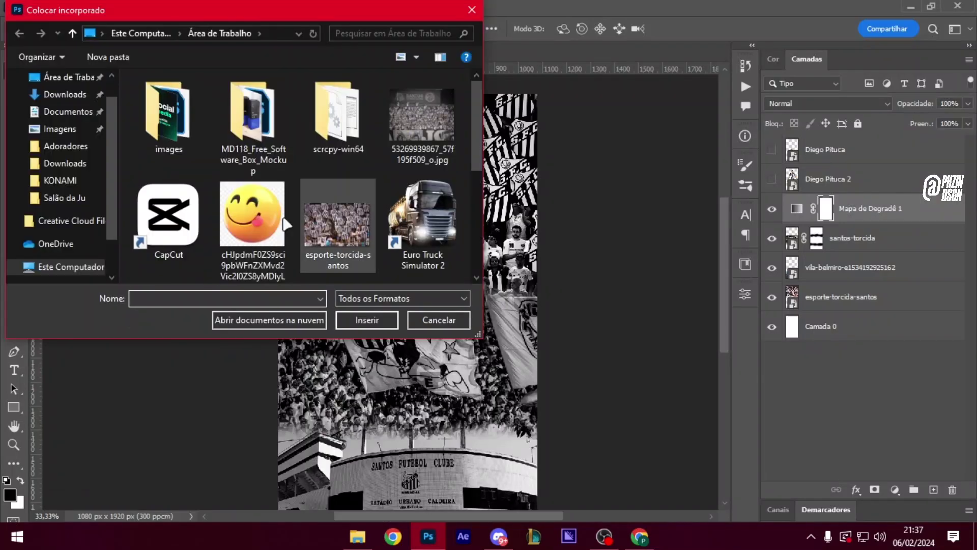
{"action": "left_click", "coordinate": [61, 308]}
{"action": "double_click", "coordinate": [276, 197]}
{"action": "double_click", "coordinate": [255, 206]}
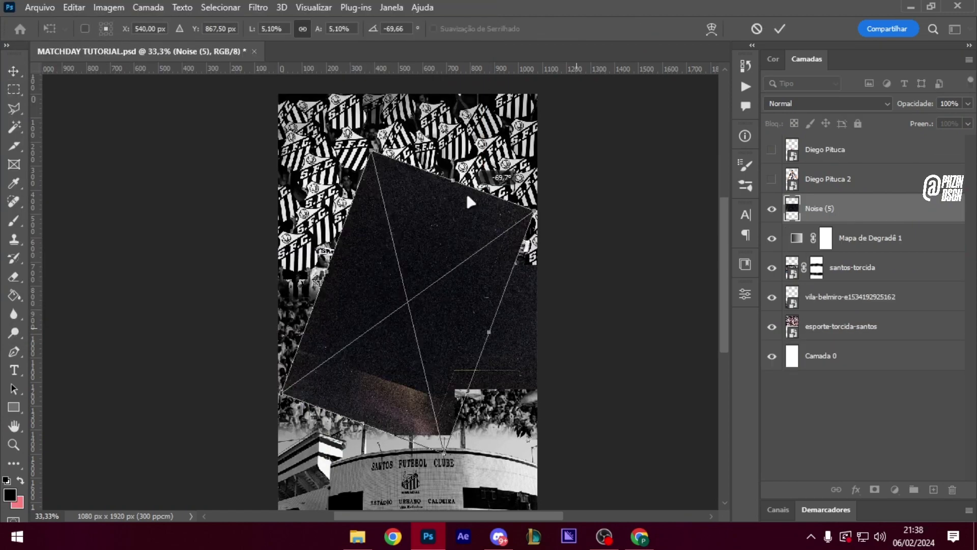
{"action": "left_click_drag", "start_coordinate": [434, 457], "coordinate": [433, 499]}
{"action": "key", "text": "Return"}
{"action": "left_click", "coordinate": [798, 104]}
{"action": "left_click", "coordinate": [786, 122]}
Place the Noise (1) texture and set it to Divide blending
{"action": "key", "text": "ctrl+t"}
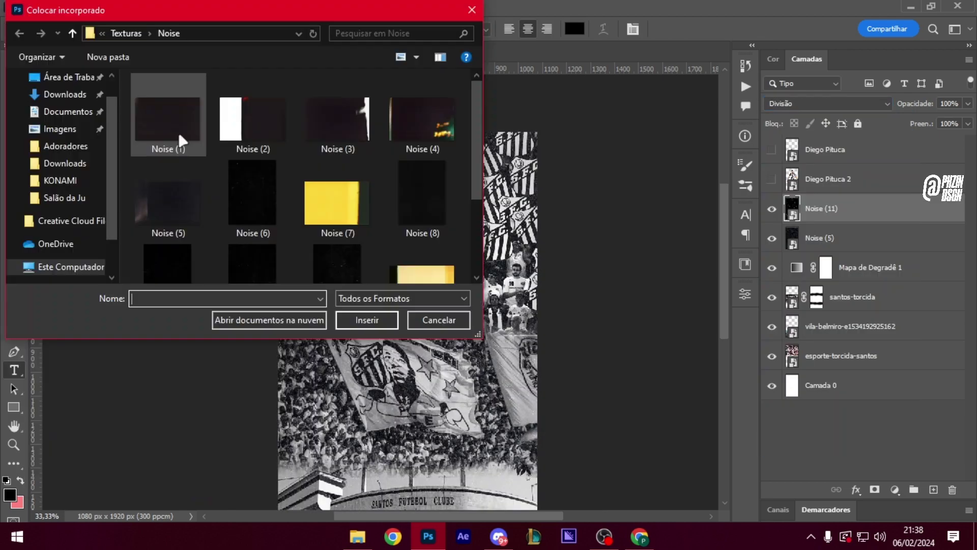
{"action": "double_click", "coordinate": [178, 130]}
{"action": "key", "text": "Return"}
{"action": "left_click", "coordinate": [798, 105]}
{"action": "left_click", "coordinate": [796, 224]}
Place the black bars graphic from the Assets Santos folder
{"action": "left_click", "coordinate": [39, 7]}
{"action": "left_click", "coordinate": [41, 308]}
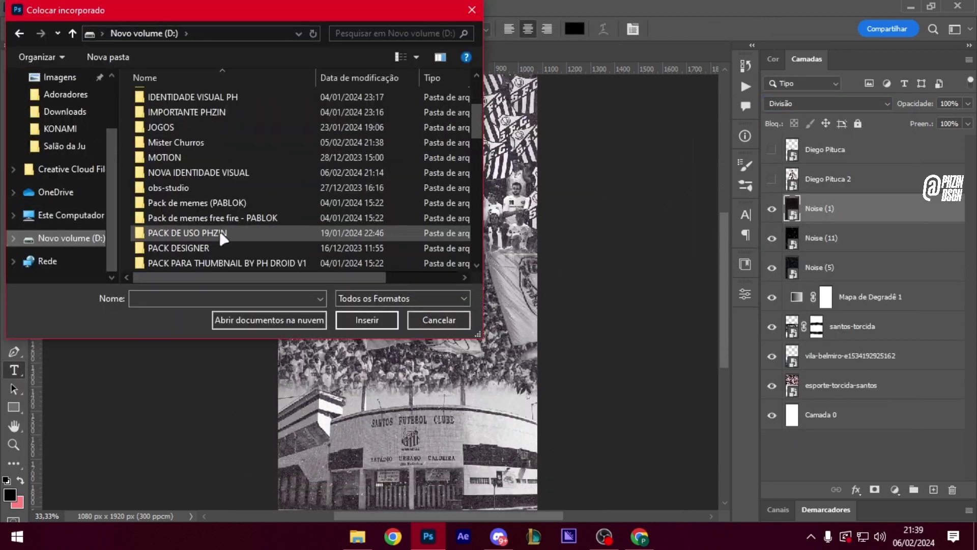
{"action": "double_click", "coordinate": [219, 234]}
{"action": "double_click", "coordinate": [183, 164]}
{"action": "key", "text": "Return"}
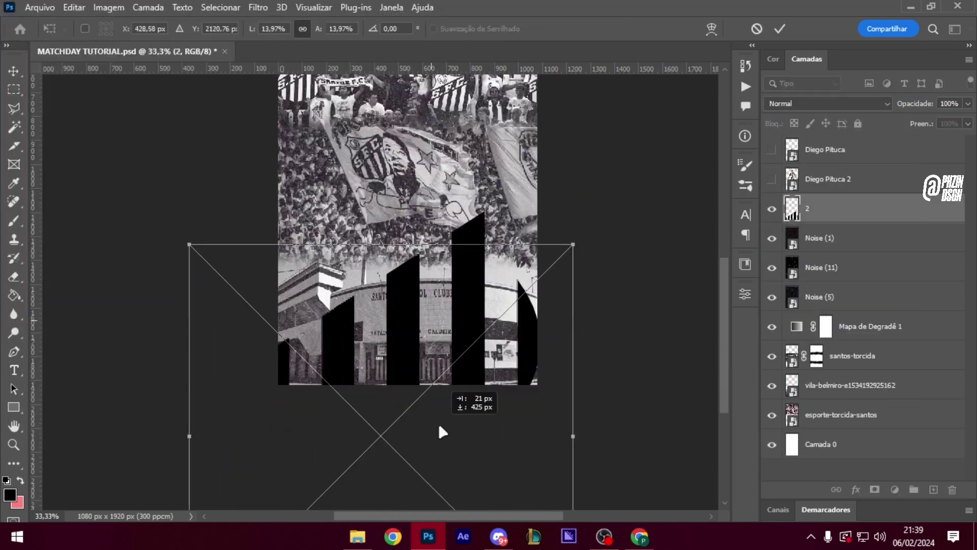
Flip the crest stripes horizontally and vertically at the bottom, move a copy to the top, and place the monogram
{"action": "left_click_drag", "start_coordinate": [441, 430], "coordinate": [481, 409]}
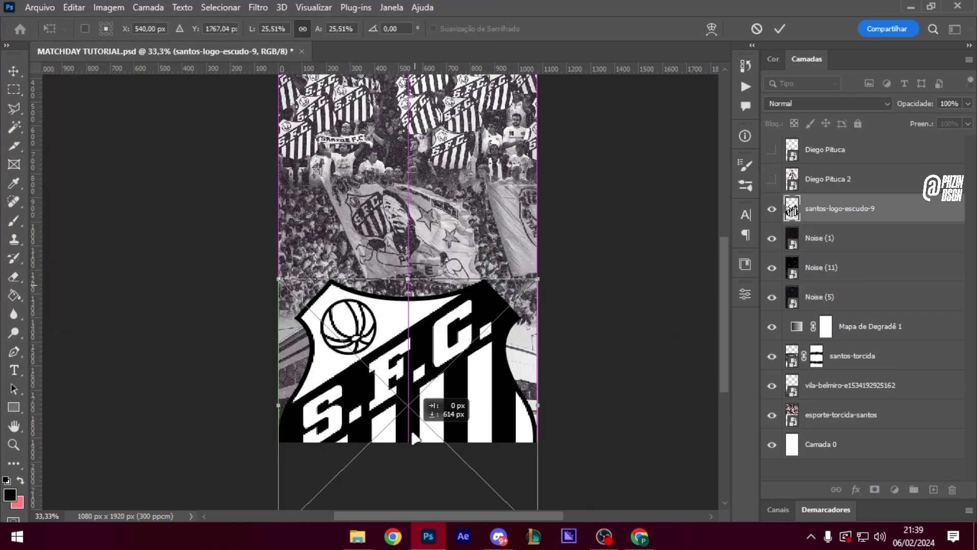
{"action": "right_click", "coordinate": [484, 405]}
{"action": "left_click", "coordinate": [535, 373]}
{"action": "right_click", "coordinate": [486, 417]}
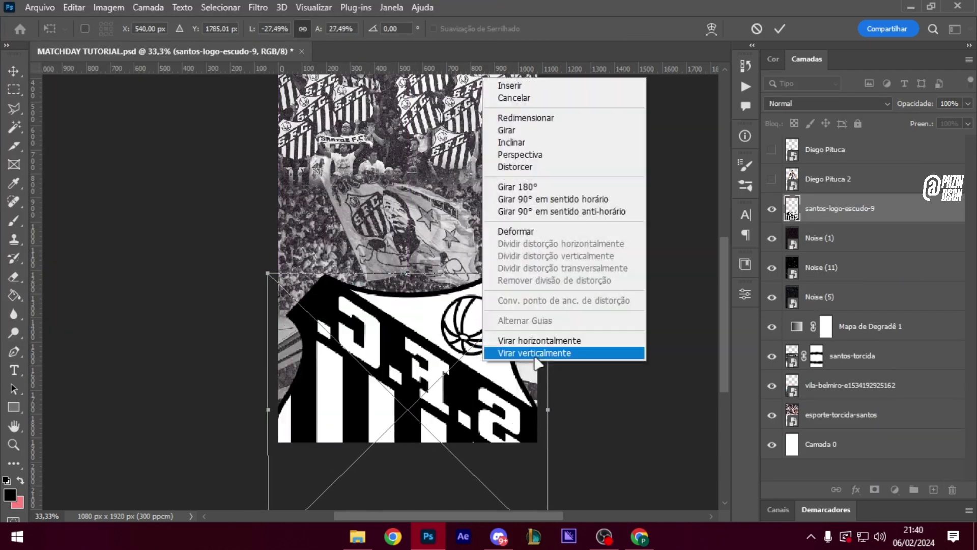
{"action": "left_click", "coordinate": [534, 413]}
{"action": "left_click_drag", "start_coordinate": [529, 366], "coordinate": [436, 157]}
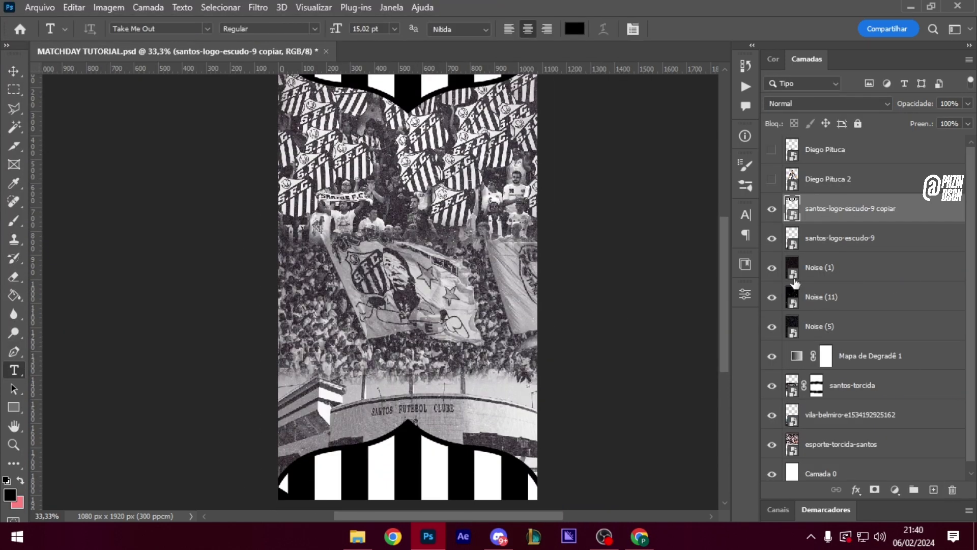
{"action": "key", "text": "Return"}
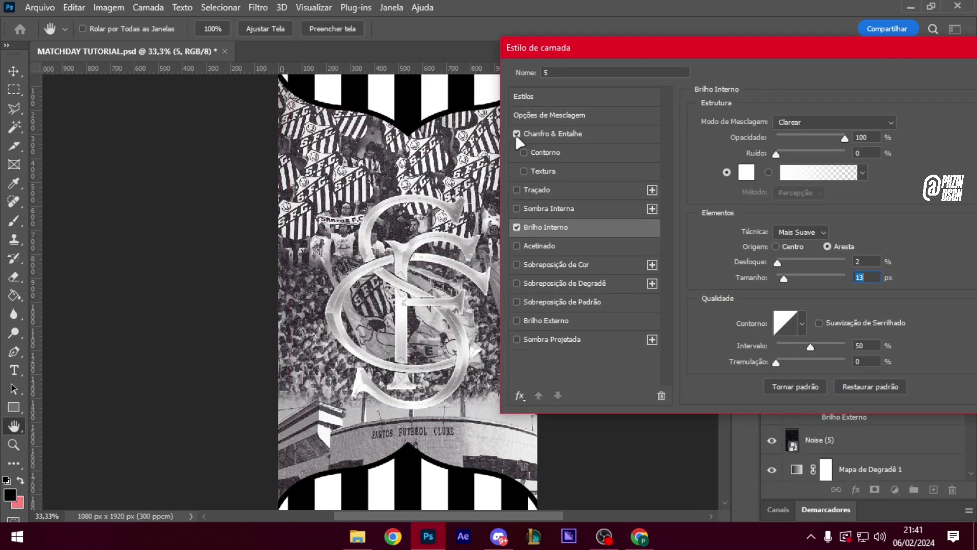
Adjust the SFC monogram's Bevel & Emboss gloss contour, then begin placing an embedded texture
{"action": "left_click", "coordinate": [519, 135]}
{"action": "left_click", "coordinate": [799, 287]}
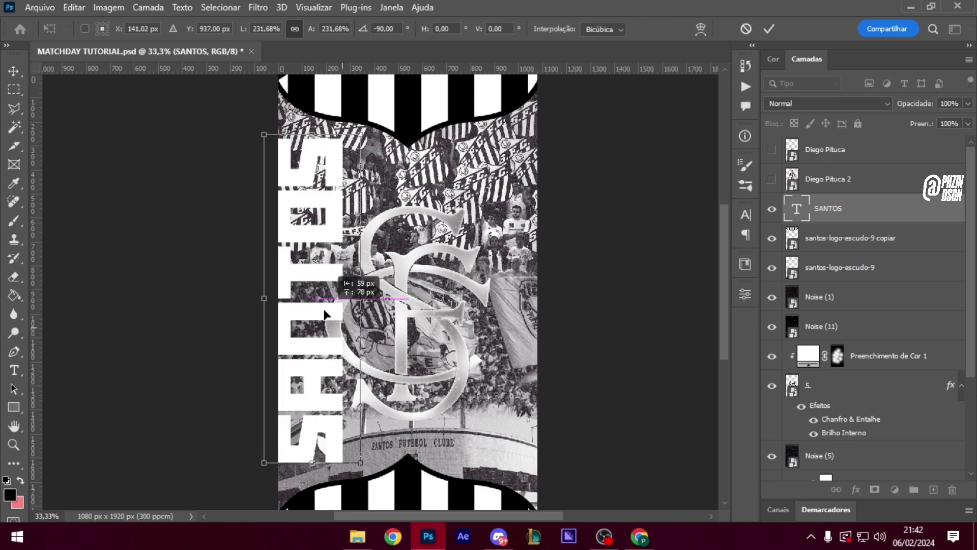
{"action": "left_click", "coordinate": [128, 321]}
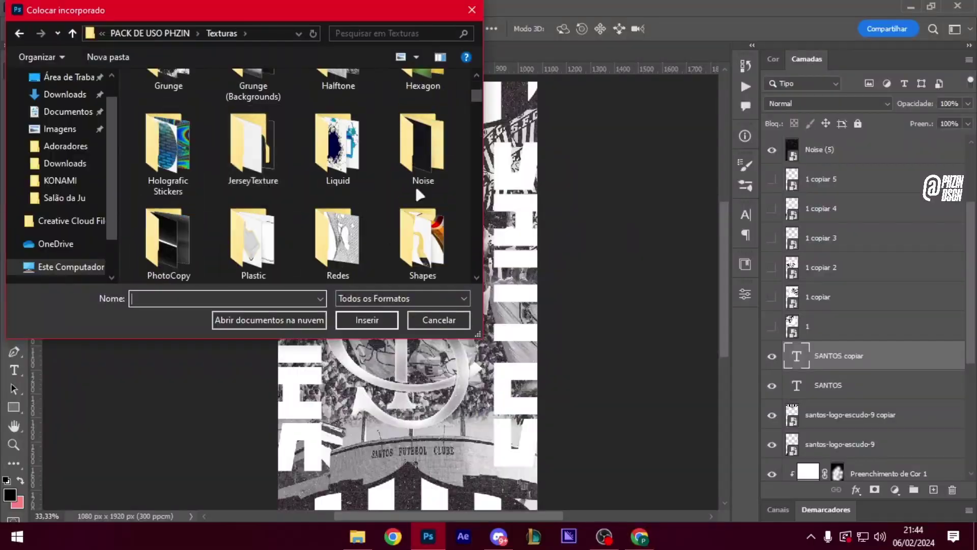
Place texture 79 and the Grunge (15) texture, then change the grunge layer's blend mode
{"action": "left_click", "coordinate": [125, 34]}
{"action": "left_click", "coordinate": [367, 320]}
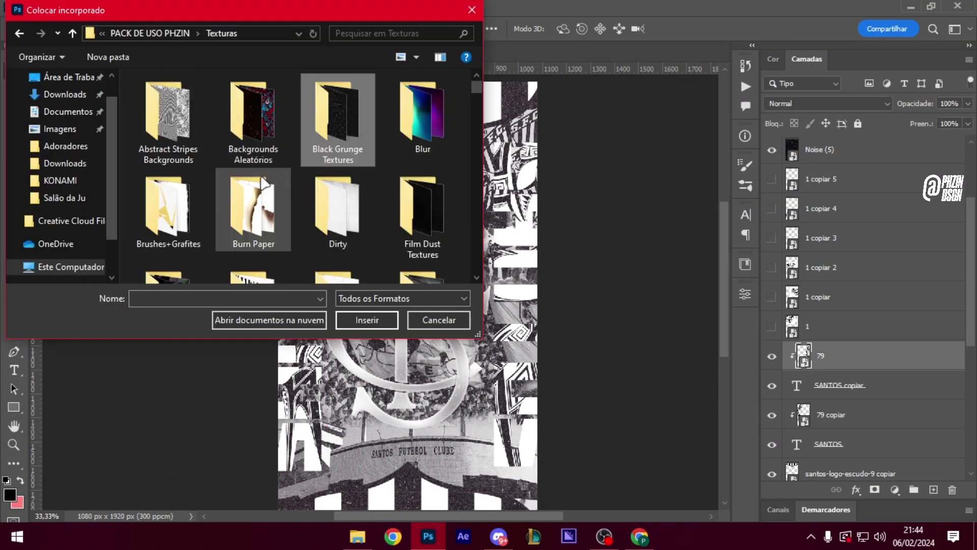
{"action": "double_click", "coordinate": [254, 209]}
{"action": "scroll", "coordinate": [281, 249], "scroll_direction": "down", "scroll_amount": 5}
{"action": "key", "text": "Return"}
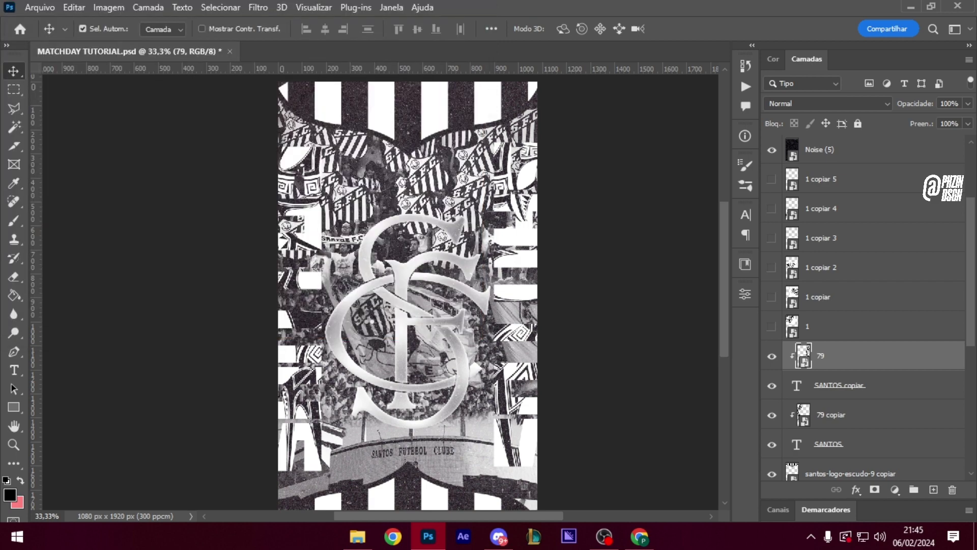
{"action": "key", "text": "Return"}
{"action": "left_click", "coordinate": [827, 104]}
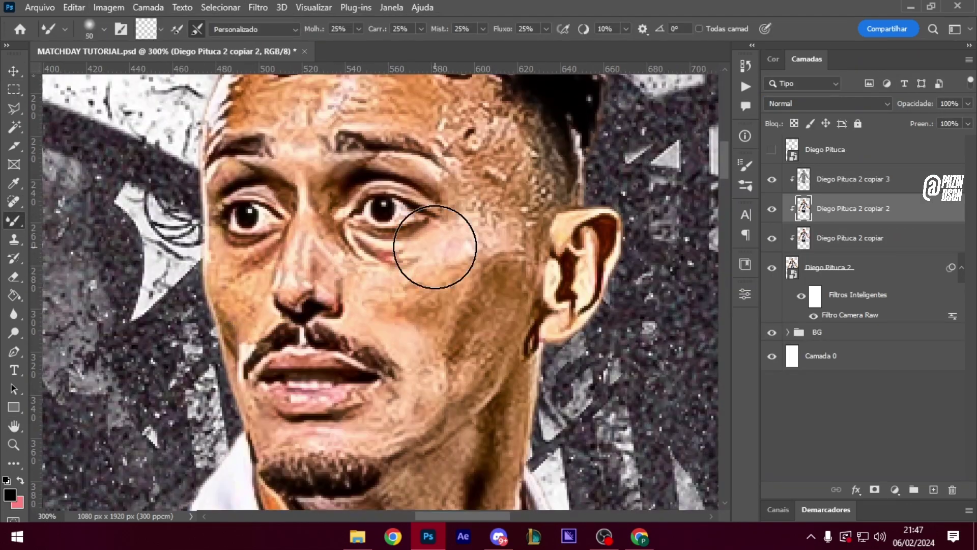
Zoom out to see the whole player cutout and enlarge the brush for retouching
{"action": "scroll", "coordinate": [425, 326], "scroll_direction": "up", "scroll_amount": 3}
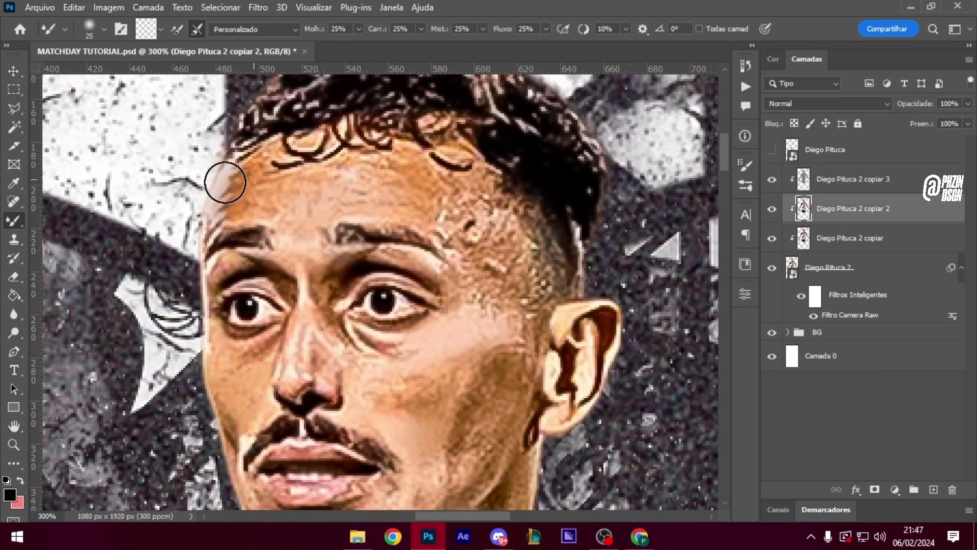
{"action": "scroll", "coordinate": [416, 394], "scroll_direction": "down", "scroll_amount": 3}
{"action": "scroll", "coordinate": [331, 438], "scroll_direction": "down", "scroll_amount": 3}
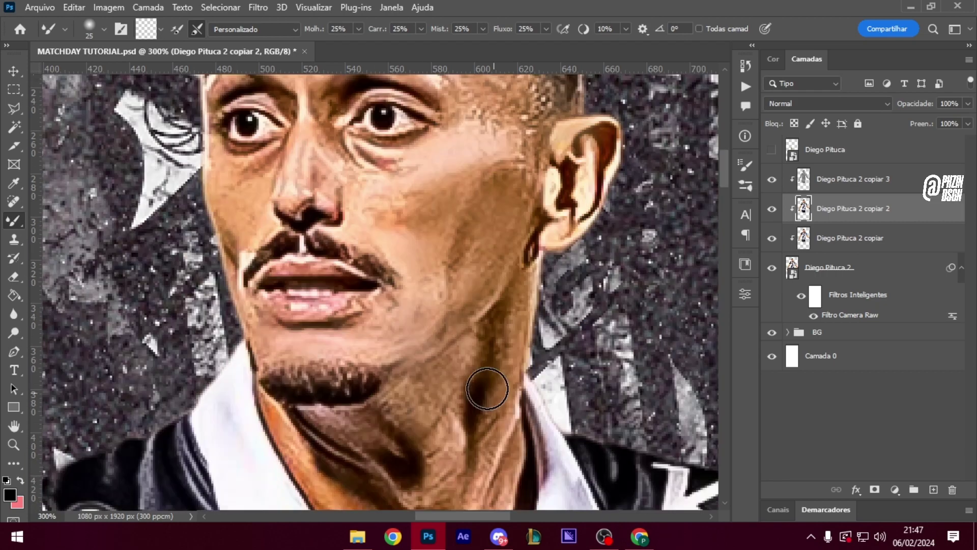
{"action": "scroll", "coordinate": [327, 409], "scroll_direction": "down", "scroll_amount": 3}
{"action": "key", "text": "ctrl+minus"}
{"action": "key", "text": "ctrl+minus"}
{"action": "key", "text": "ctrl+minus"}
{"action": "scroll", "coordinate": [375, 435], "scroll_direction": "down", "scroll_amount": 3}
{"action": "key", "text": "bracketright"}
{"action": "key", "text": "bracketright"}
{"action": "key", "text": "bracketright"}
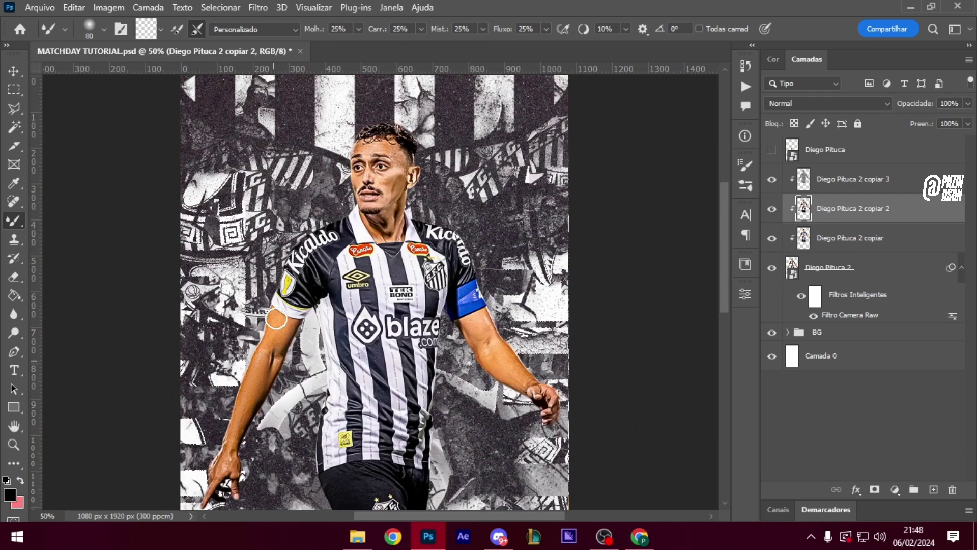
{"action": "scroll", "coordinate": [276, 319], "scroll_direction": "down", "scroll_amount": 1}
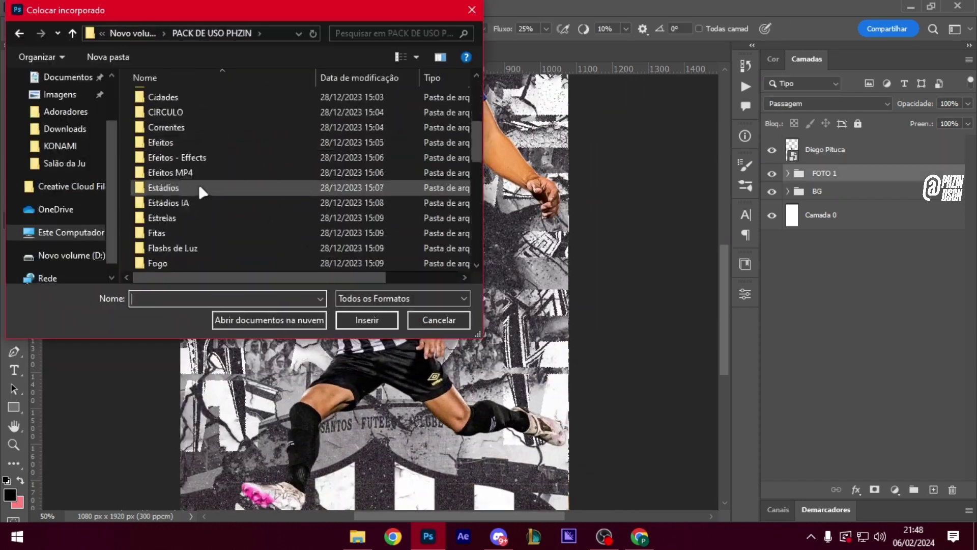
Place the Santos crest image into the poster
{"action": "scroll", "coordinate": [369, 203], "scroll_direction": "down", "scroll_amount": 1}
{"action": "double_click", "coordinate": [407, 186]}
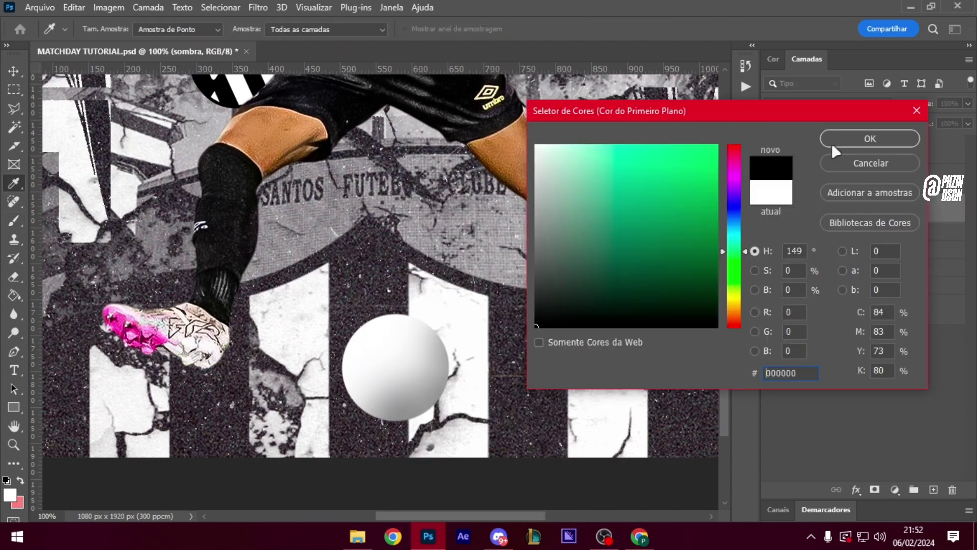
Confirm black as the foreground colour, take the Brush and show the ball's shadow layer
{"action": "left_click", "coordinate": [835, 145]}
{"action": "key", "text": "b"}
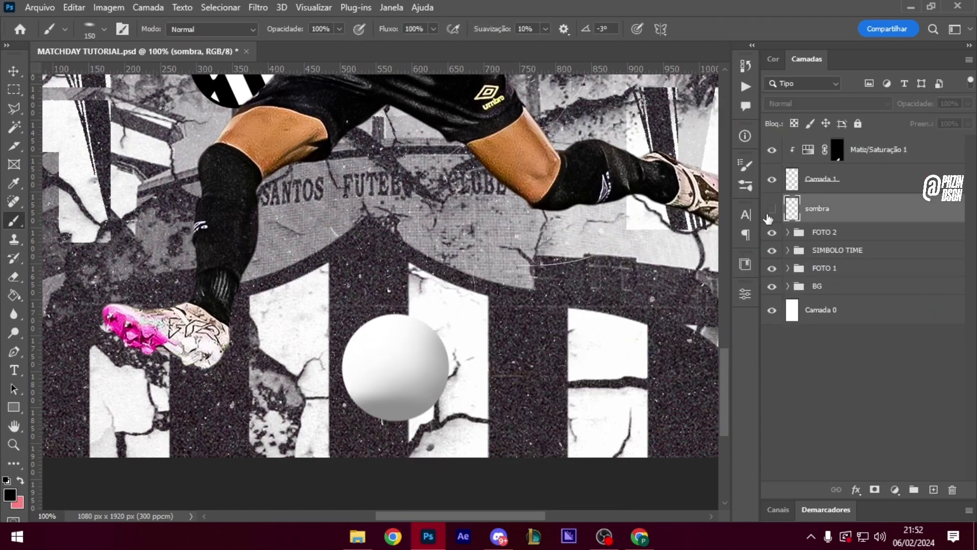
{"action": "left_click", "coordinate": [773, 209]}
{"action": "key", "text": "ctrl+plus"}
Set up a soft brush with default colours on the Hue/Saturation layer's mask
{"action": "left_click", "coordinate": [809, 149]}
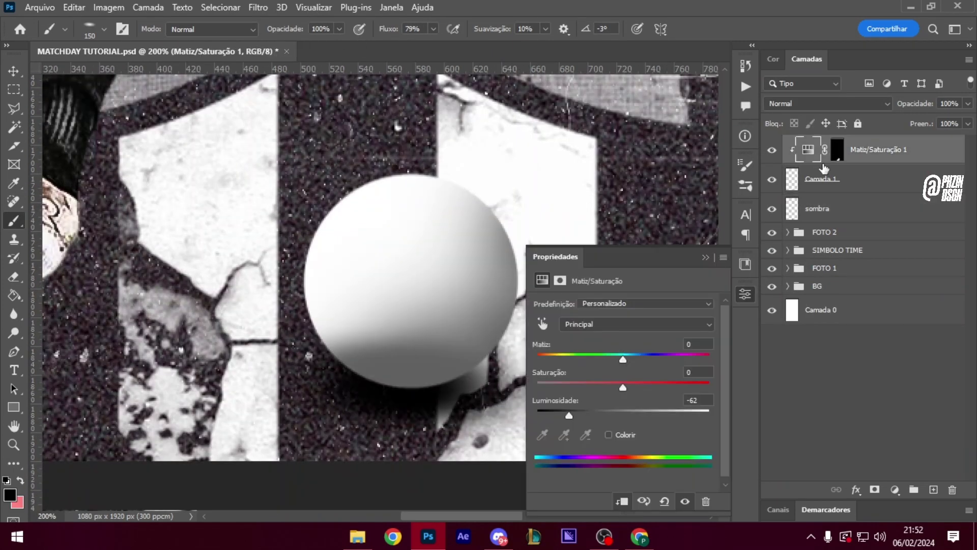
{"action": "key", "text": "d"}
{"action": "right_click", "coordinate": [407, 357]}
{"action": "right_click", "coordinate": [372, 373]}
{"action": "key", "text": "Escape"}
Select the ball and its shadow layers together and create a new layer named SOMBRA
{"action": "key", "text": "ctrl+0"}
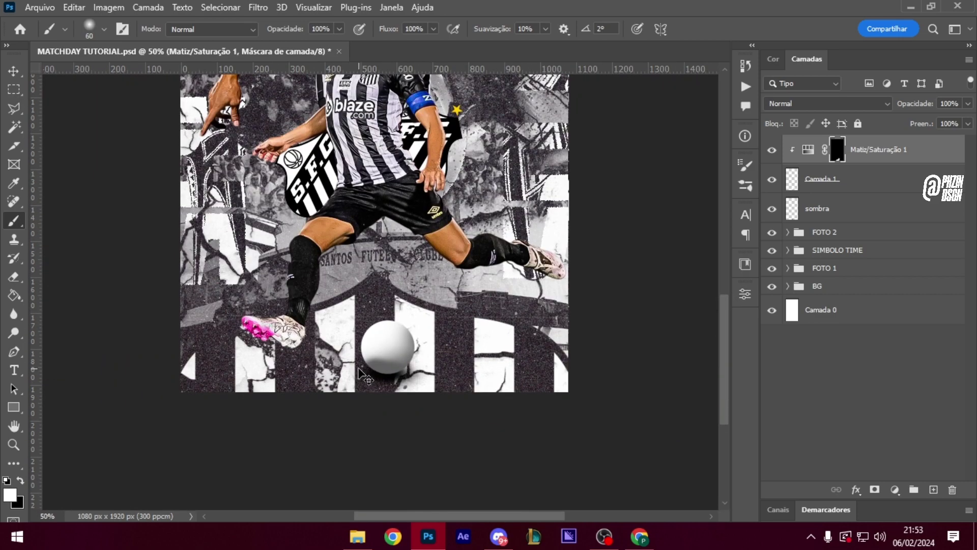
{"action": "left_click", "coordinate": [865, 209], "text": "shift"}
{"action": "type", "text": "SOMBRA"}
{"action": "key", "text": "Return"}
{"action": "key", "text": "ctrl+plus"}
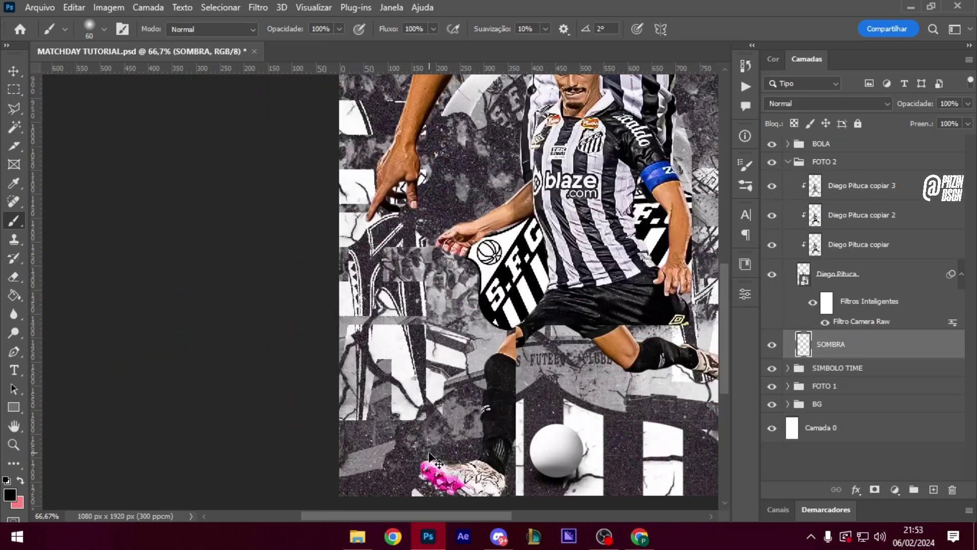
Paint a soft 62%-flow shadow under the player's feet and add a clipped Hue/Saturation
{"action": "scroll", "coordinate": [434, 508], "scroll_direction": "down", "scroll_amount": 3}
{"action": "key", "text": "shift+6"}
{"action": "key", "text": "shift+2"}
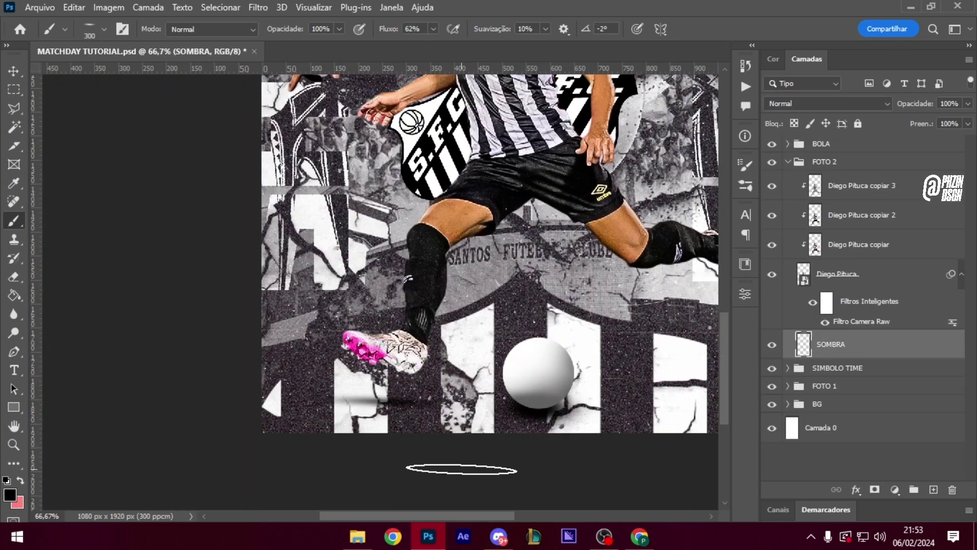
{"action": "scroll", "coordinate": [433, 458], "scroll_direction": "up", "scroll_amount": 1}
{"action": "left_click_drag", "start_coordinate": [458, 516], "coordinate": [483, 518]}
{"action": "scroll", "coordinate": [386, 442], "scroll_direction": "up", "scroll_amount": 1}
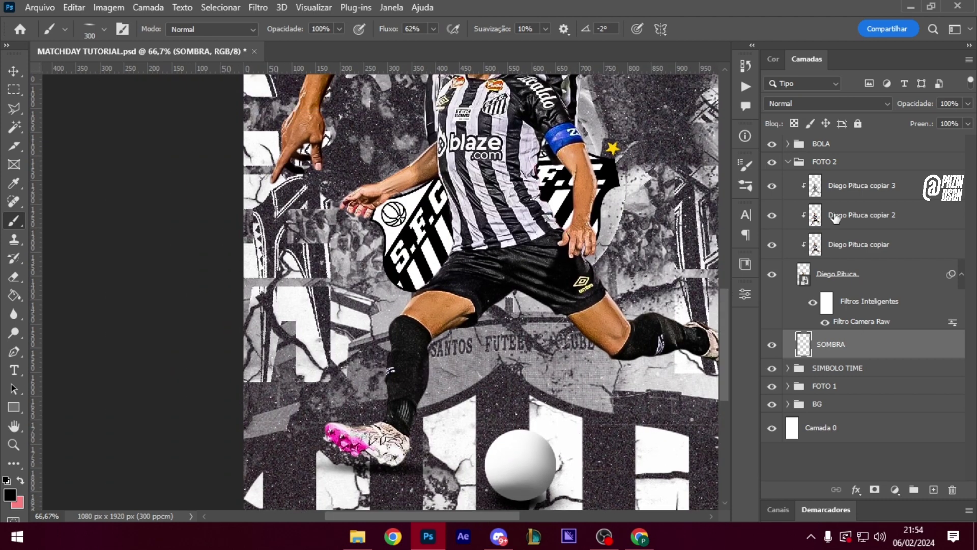
{"action": "key", "text": "ctrl+i"}
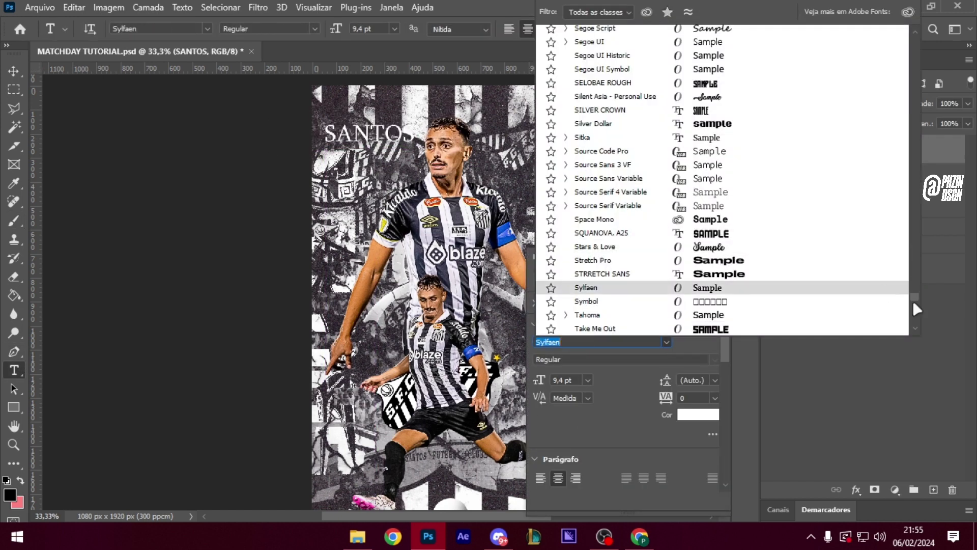
Apply a Color Overlay to the Santos crest and start scaling it down
{"action": "scroll", "coordinate": [866, 285], "scroll_direction": "down", "scroll_amount": 2}
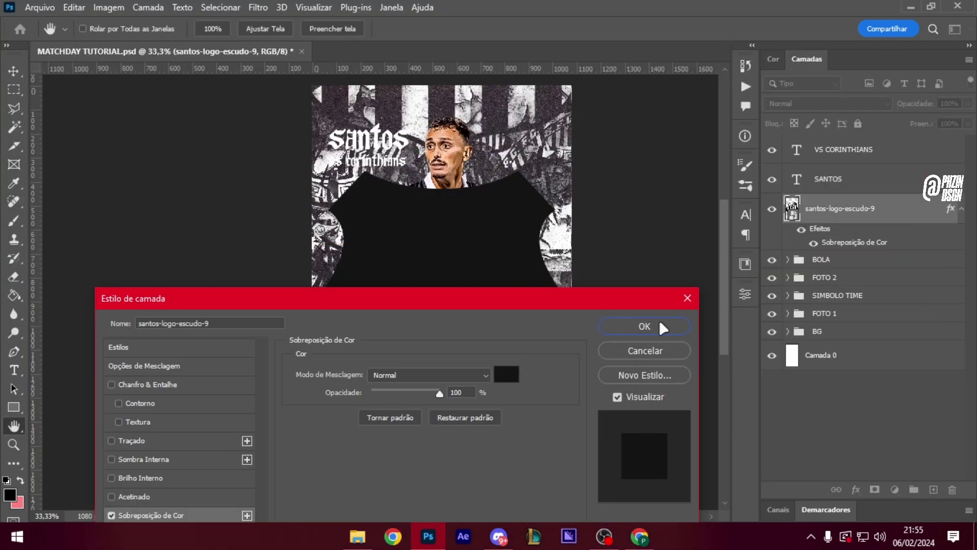
{"action": "left_click", "coordinate": [660, 325]}
{"action": "key", "text": "ctrl+t"}
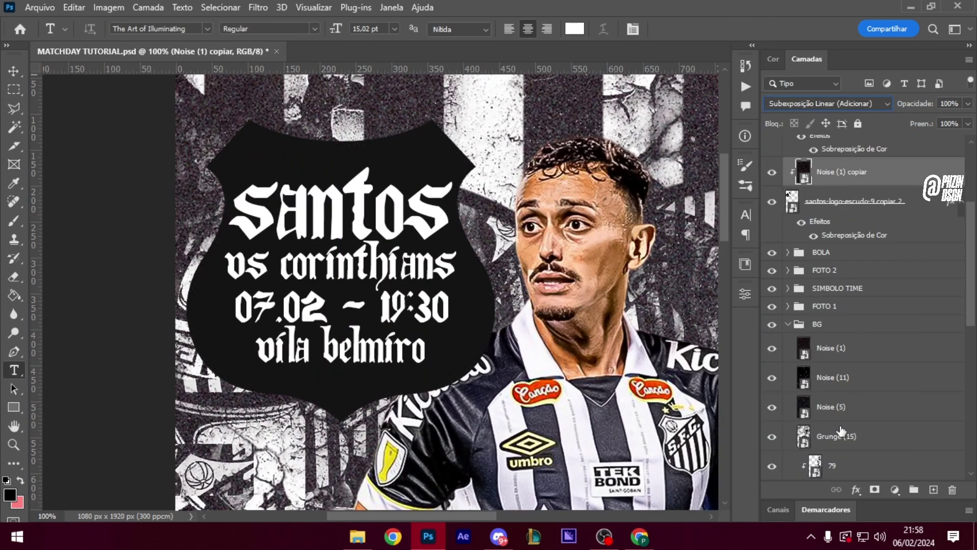
Duplicate the Noise (5) texture above the crest, leaving the new Noise (11) layer selected
{"action": "left_click_drag", "start_coordinate": [835, 406], "coordinate": [822, 184]}
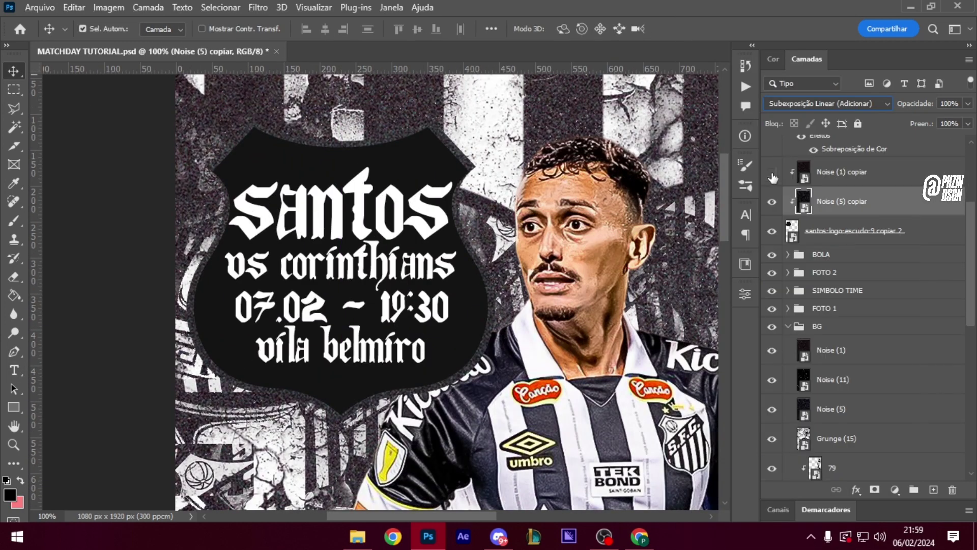
{"action": "left_click", "coordinate": [844, 391]}
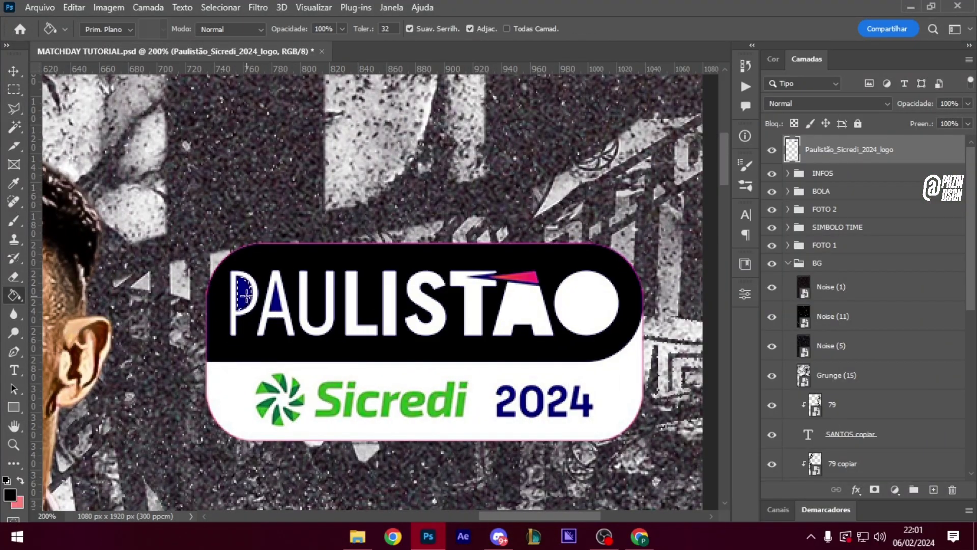
Recolour the Paulistão logo's dark-blue 2024 text to black with Replace Color
{"action": "left_click", "coordinate": [108, 7]}
{"action": "left_click", "coordinate": [336, 410]}
{"action": "left_click", "coordinate": [753, 67]}
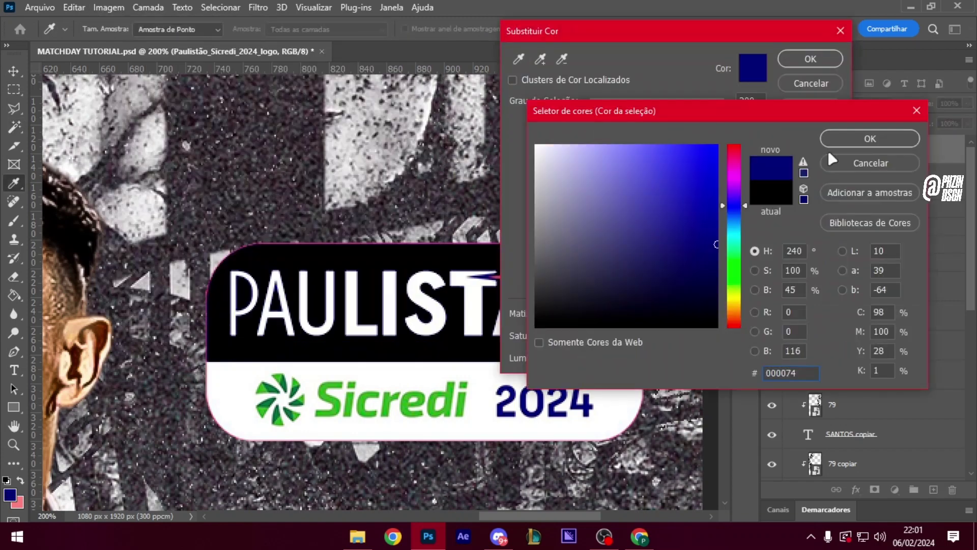
{"action": "left_click", "coordinate": [835, 135]}
{"action": "key", "text": "Escape"}
Lighten the logo's pink accent with a second Replace Color pass
{"action": "left_click", "coordinate": [107, 7]}
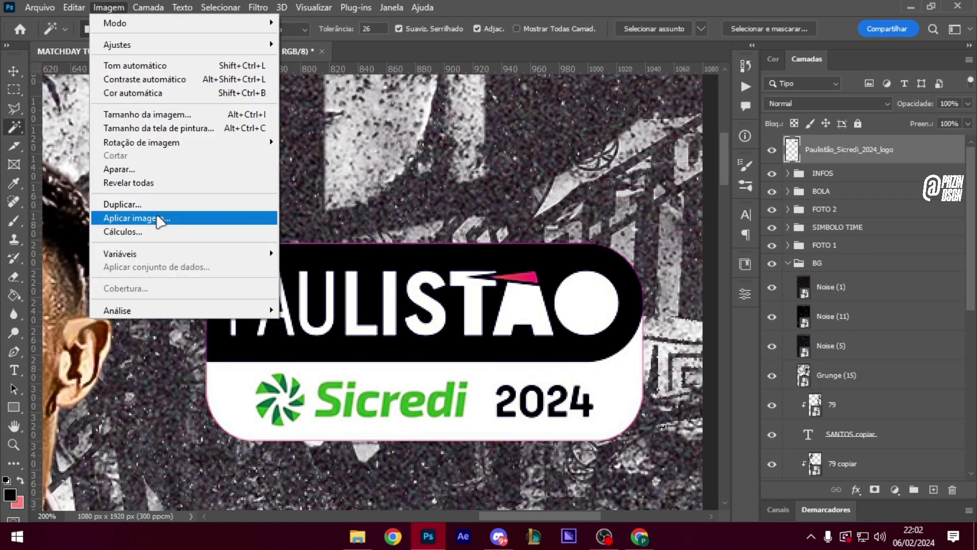
{"action": "left_click", "coordinate": [336, 410]}
{"action": "left_click", "coordinate": [740, 327]}
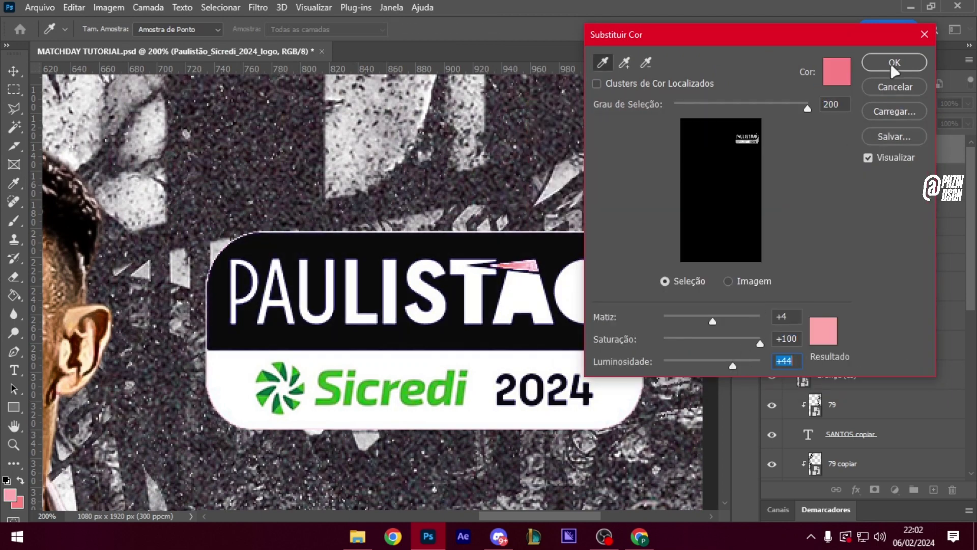
{"action": "left_click", "coordinate": [895, 63]}
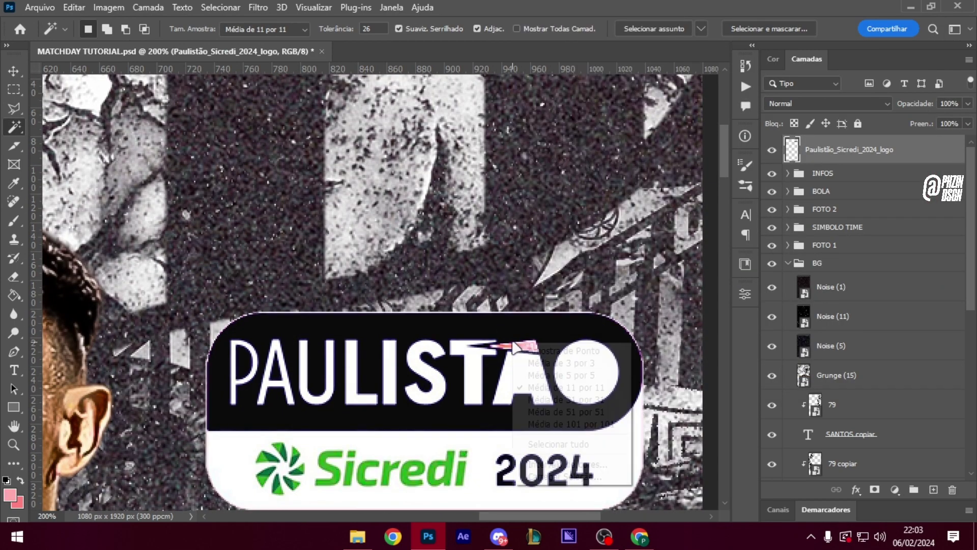
Begin scaling down the Paulistão logo with Free Transform
{"action": "scroll", "coordinate": [510, 354], "scroll_direction": "up", "scroll_amount": 3}
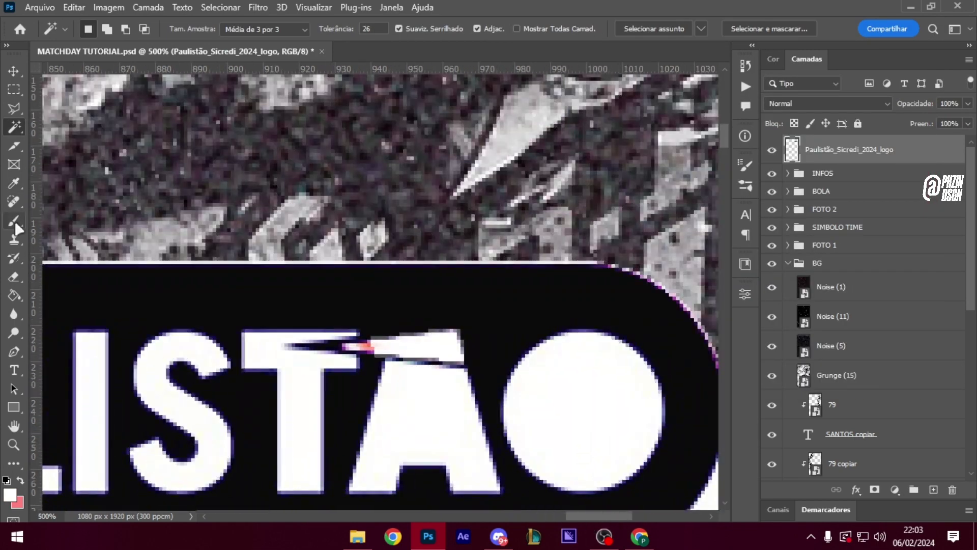
{"action": "scroll", "coordinate": [358, 340], "scroll_direction": "down", "scroll_amount": 6}
{"action": "key", "text": "ctrl+t"}
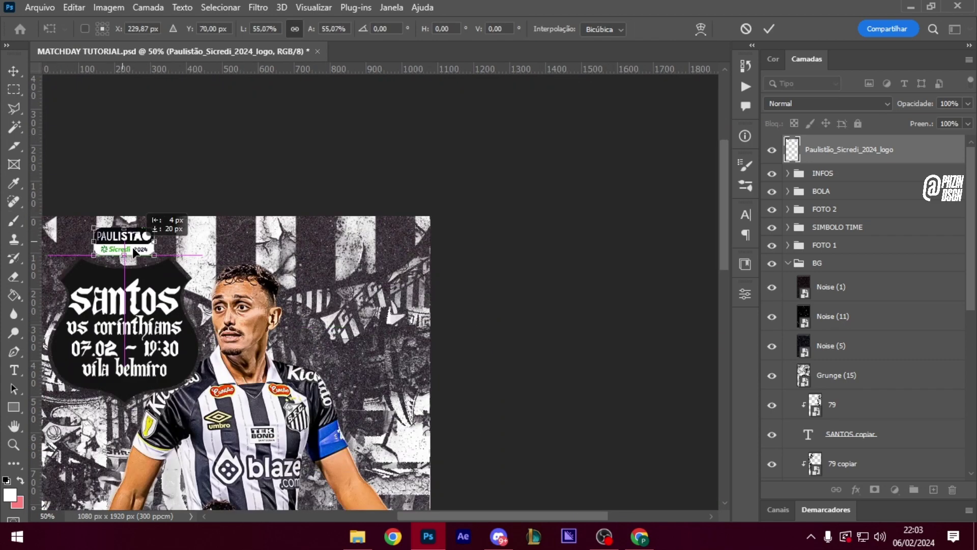
Shrink the Paulistão logo and place it on the poster's right side
{"action": "left_click_drag", "start_coordinate": [135, 253], "coordinate": [415, 231]}
{"action": "scroll", "coordinate": [502, 294], "scroll_direction": "up", "scroll_amount": 2}
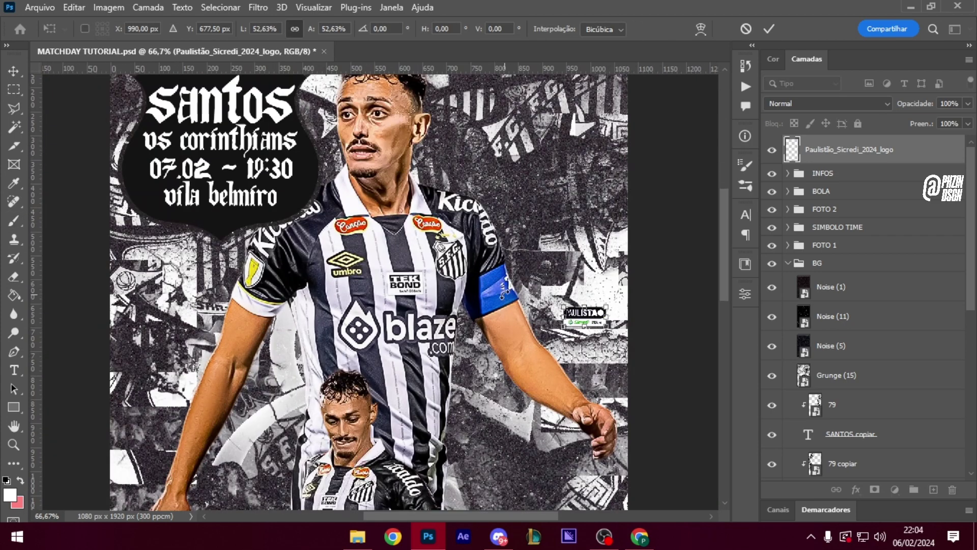
{"action": "key", "text": "Return"}
Open the Corinthians PSD from the D: sports pack and copy its TONS CLAROS layer into the Santos poster
{"action": "key", "text": "ctrl+o"}
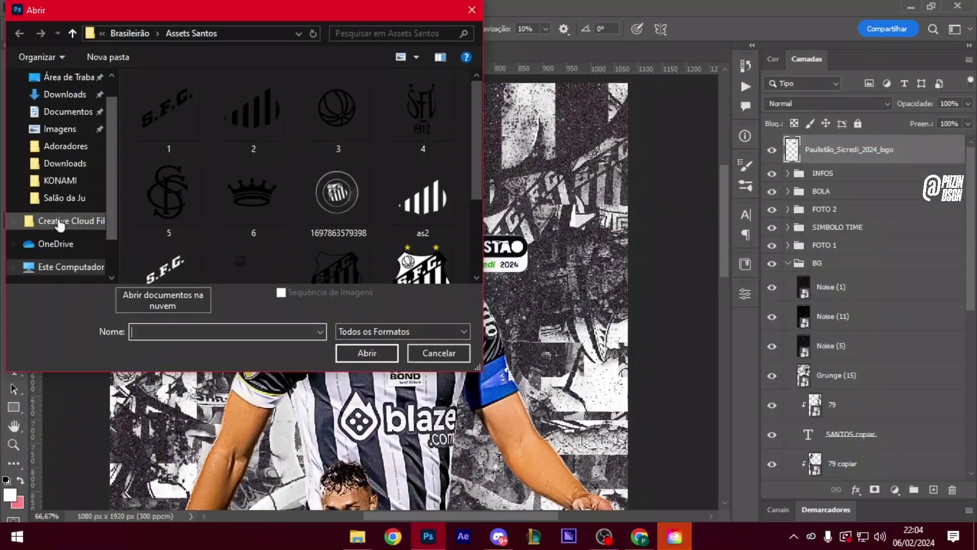
{"action": "scroll", "coordinate": [60, 224], "scroll_direction": "down", "scroll_amount": 3}
{"action": "left_click", "coordinate": [64, 255]}
{"action": "scroll", "coordinate": [207, 218], "scroll_direction": "down", "scroll_amount": 5}
{"action": "scroll", "coordinate": [212, 158], "scroll_direction": "up", "scroll_amount": 5}
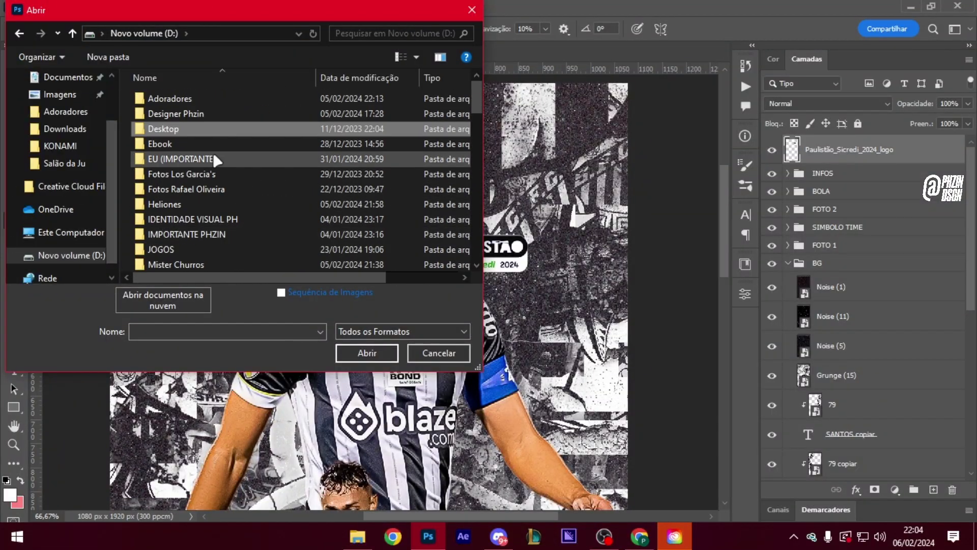
{"action": "double_click", "coordinate": [224, 179]}
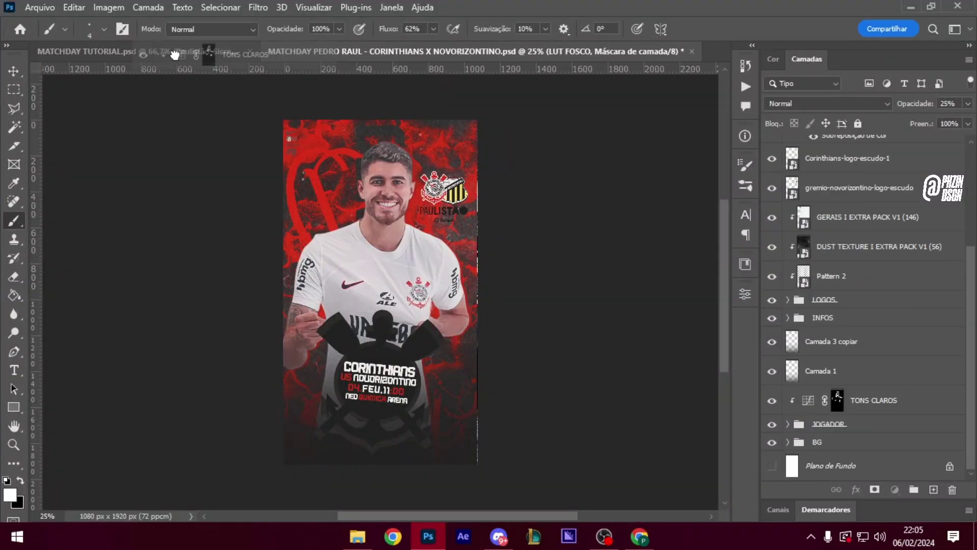
{"action": "left_click_drag", "start_coordinate": [175, 55], "coordinate": [870, 228]}
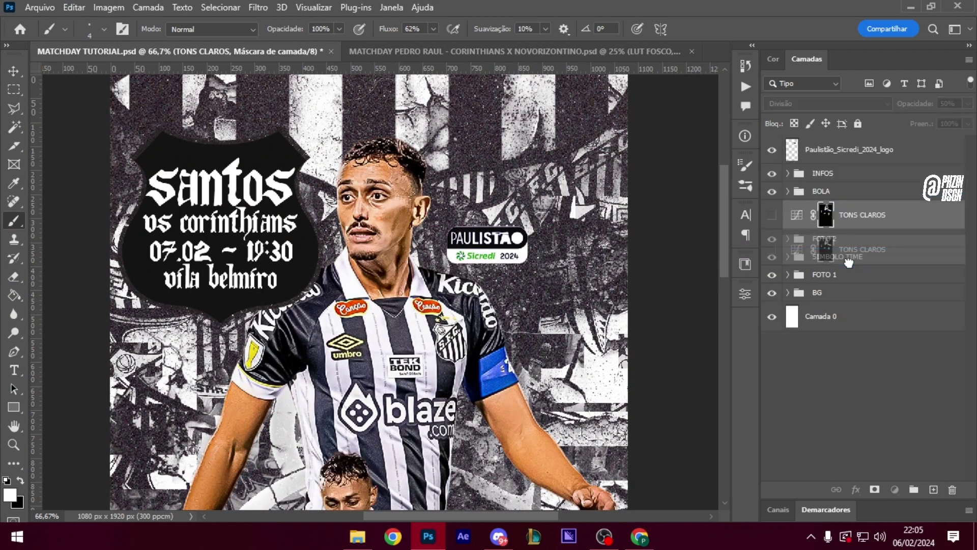
Enlarge the brush to about 77 px
{"action": "right_click", "coordinate": [342, 259]}
{"action": "key", "text": "Return"}
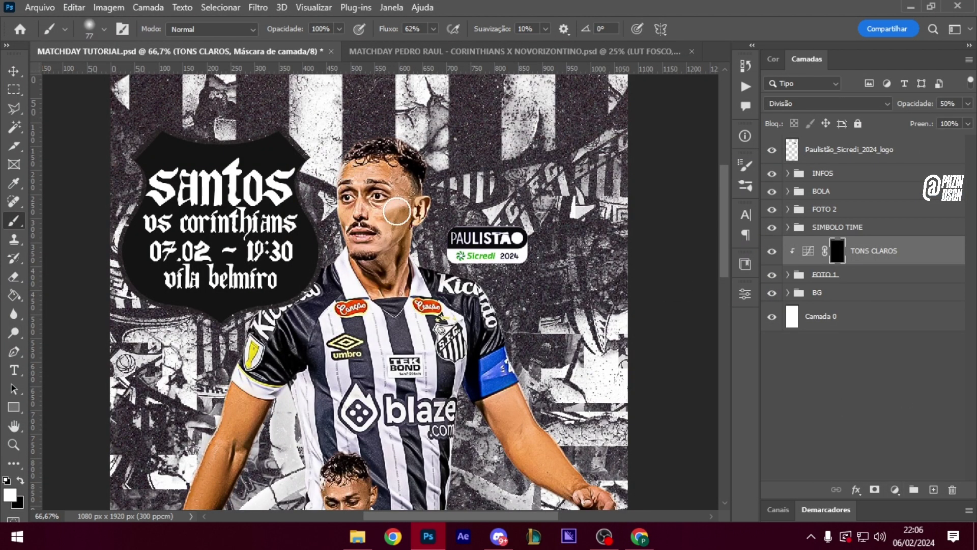
{"action": "scroll", "coordinate": [508, 273], "scroll_direction": "down", "scroll_amount": 4}
{"action": "scroll", "coordinate": [508, 273], "scroll_direction": "up", "scroll_amount": 3}
Add a Brilho/Contraste adjustment layer darkened to -89
{"action": "left_click", "coordinate": [895, 489]}
{"action": "left_click", "coordinate": [885, 239]}
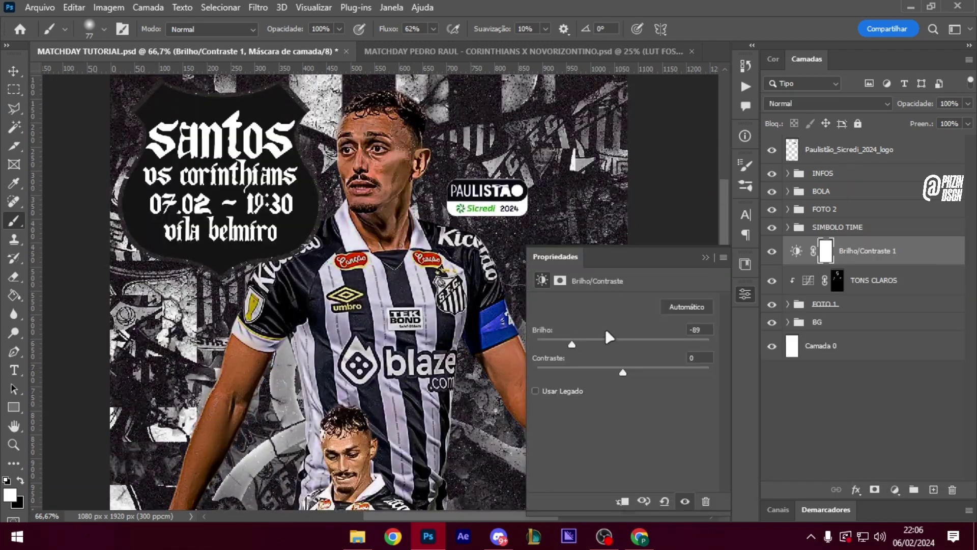
{"action": "scroll", "coordinate": [367, 290], "scroll_direction": "down", "scroll_amount": 1}
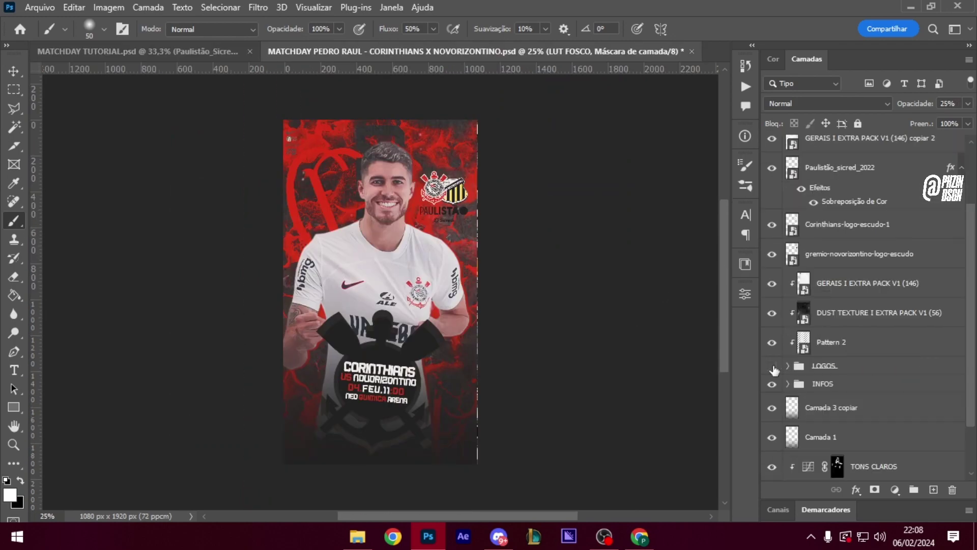
Confirm the Nike logo transform and place the TNT Sports logo into the poster
{"action": "key", "text": "ctrl+t"}
{"action": "key", "text": "Return"}
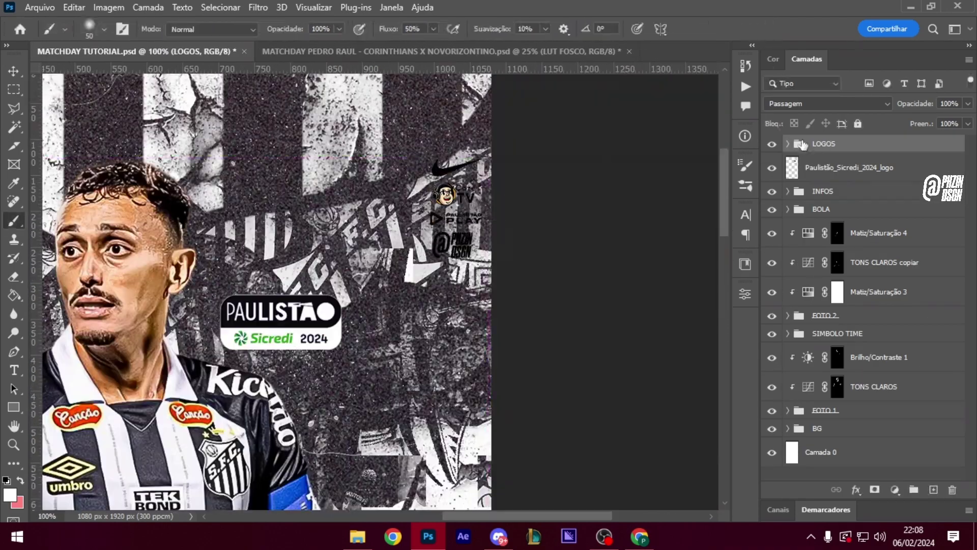
{"action": "double_click", "coordinate": [349, 199]}
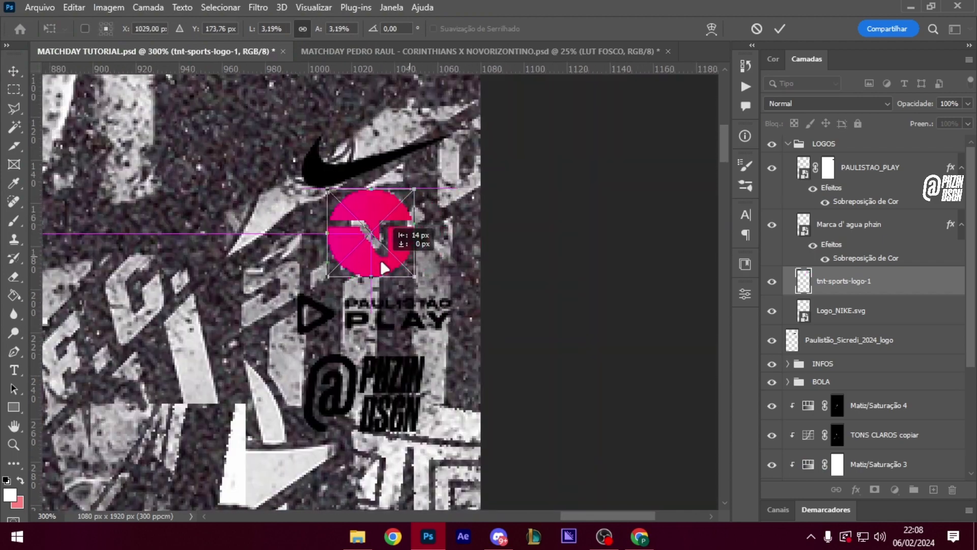
{"action": "key", "text": "Escape"}
{"action": "left_click", "coordinate": [37, 6]}
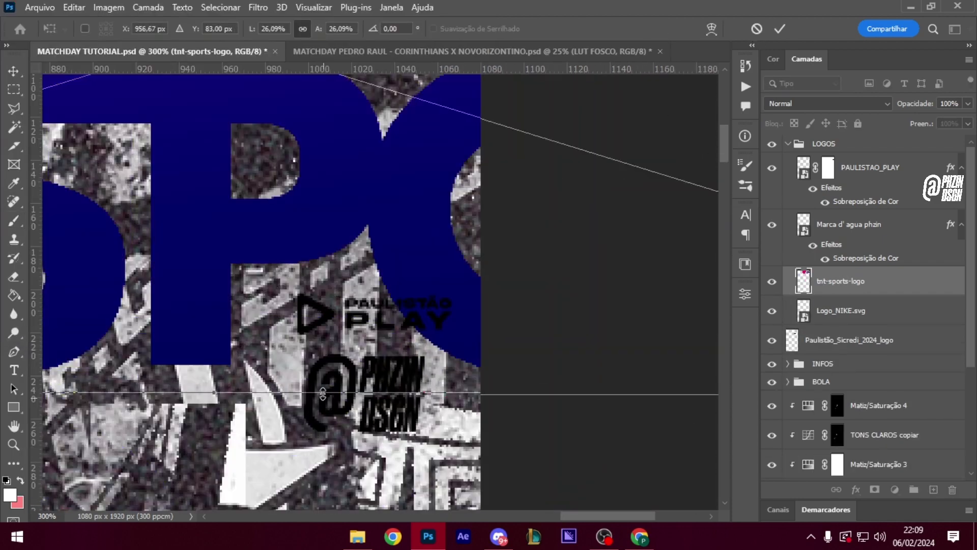
Move the watermark above the TNT logo and share its white Color Overlay with the TNT logo
{"action": "left_click", "coordinate": [845, 163]}
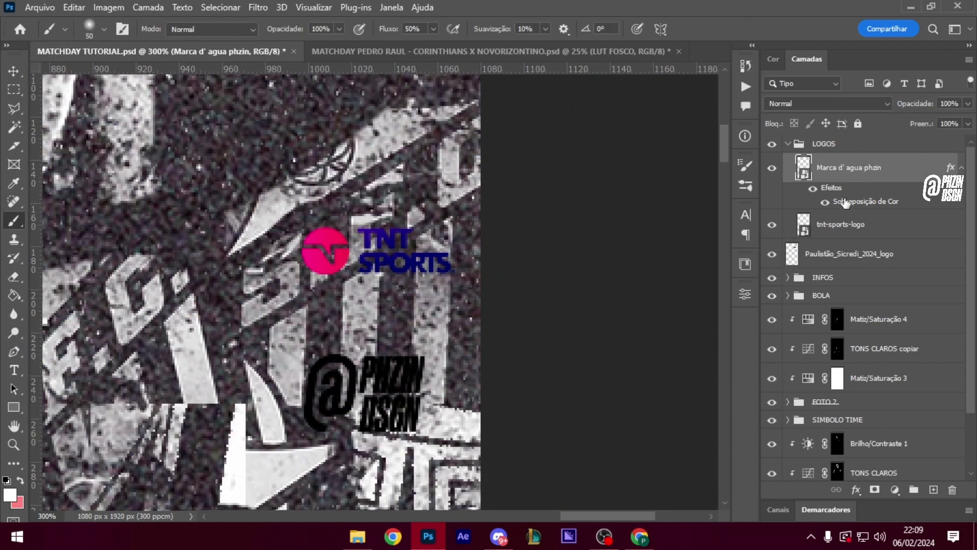
{"action": "left_click_drag", "start_coordinate": [382, 393], "coordinate": [382, 327]}
{"action": "double_click", "coordinate": [840, 205]}
{"action": "left_click", "coordinate": [862, 177]}
{"action": "right_click", "coordinate": [888, 163]}
{"action": "key", "text": "Escape"}
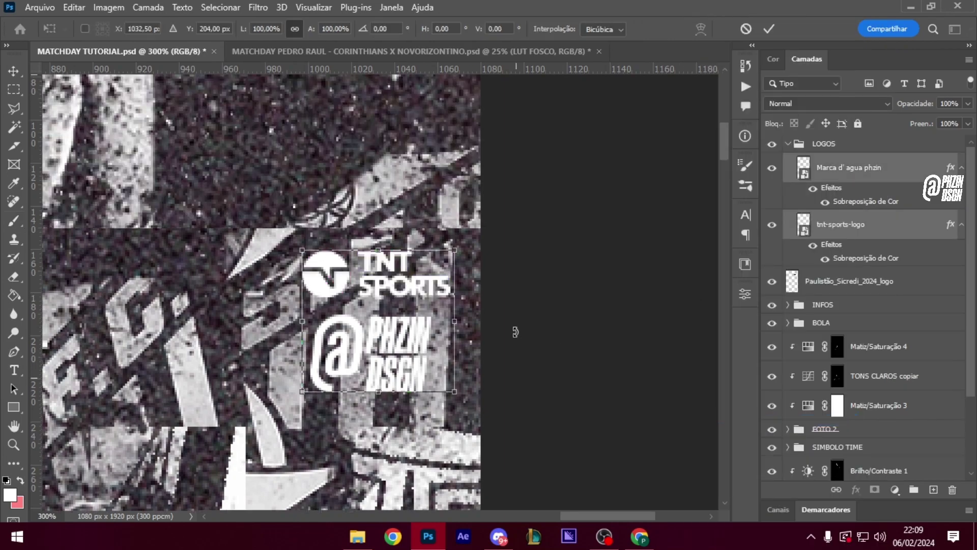
Zoom out to the whole poster and return to the Corinthians reference poster
{"action": "scroll", "coordinate": [515, 332], "scroll_direction": "down", "scroll_amount": 5}
{"action": "left_click", "coordinate": [828, 159]}
{"action": "key", "text": "ctrl+minus"}
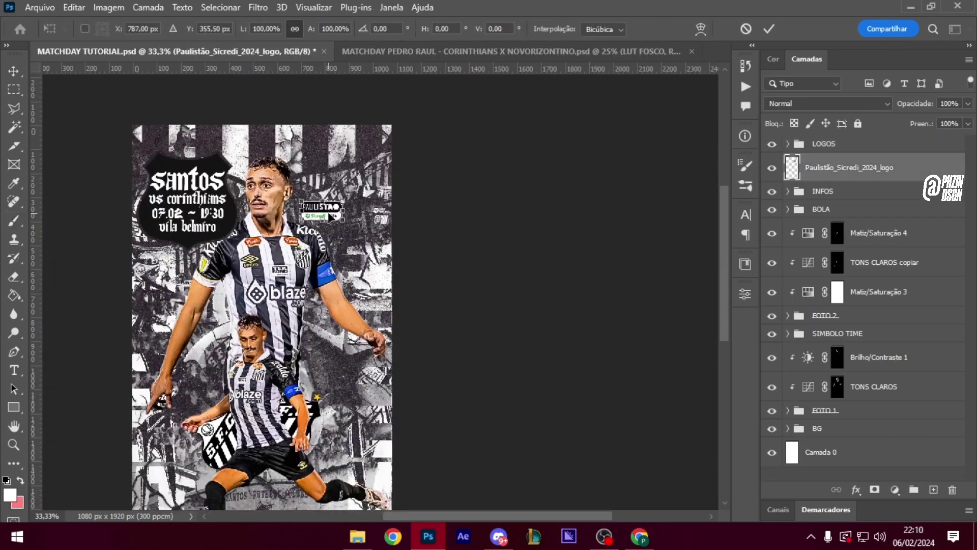
{"action": "key", "text": "ctrl+Tab"}
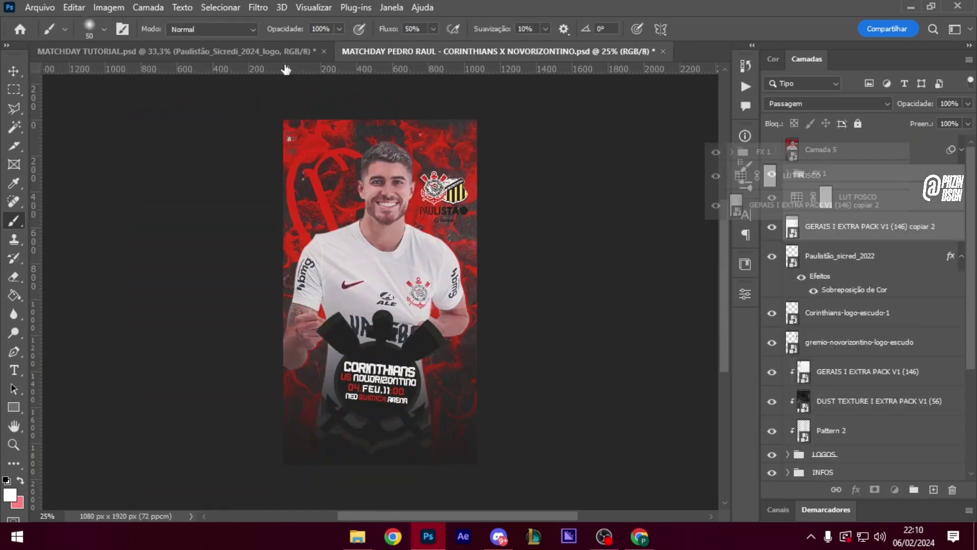
Copy the GERAIS texture layer into the Santos poster and expand the SIMBOLO TIME group
{"action": "left_click_drag", "start_coordinate": [866, 168], "coordinate": [625, 273]}
{"action": "key", "text": "ctrl+plus"}
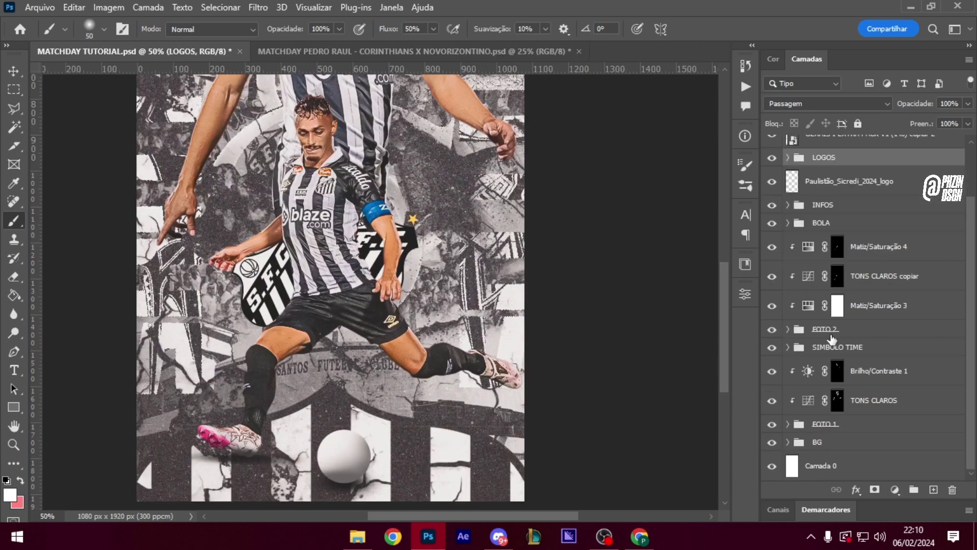
{"action": "left_click", "coordinate": [833, 365]}
{"action": "left_click", "coordinate": [788, 383]}
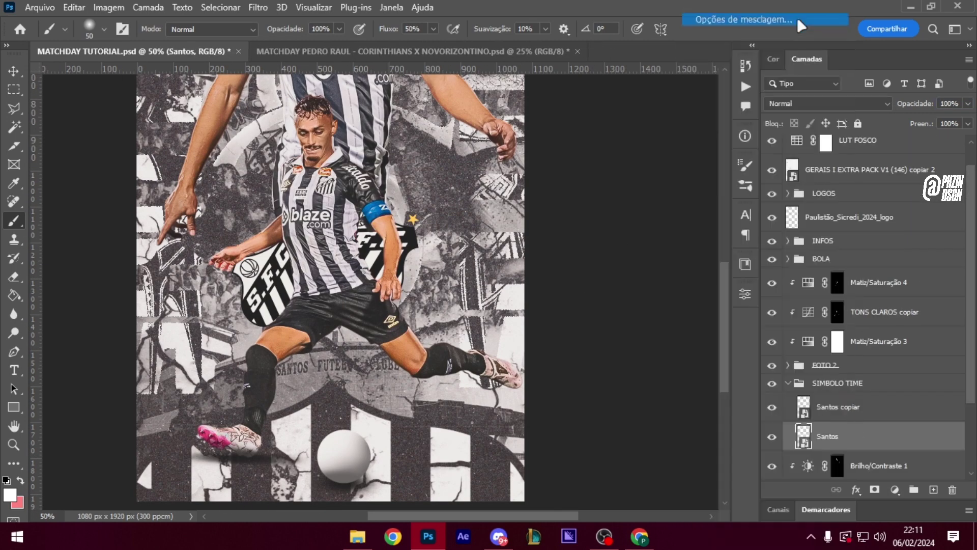
Copy the Santos crest's Color Overlay effect onto the Santos copiar layer
{"action": "double_click", "coordinate": [876, 436]}
{"action": "left_click_drag", "start_coordinate": [408, 148], "coordinate": [408, 395]}
{"action": "left_click", "coordinate": [372, 469]}
{"action": "left_click", "coordinate": [563, 421]}
{"action": "left_click_drag", "start_coordinate": [950, 436], "coordinate": [813, 411]}
Adjust the blend mode and colour of Santos copiar's Color Overlay
{"action": "double_click", "coordinate": [875, 408]}
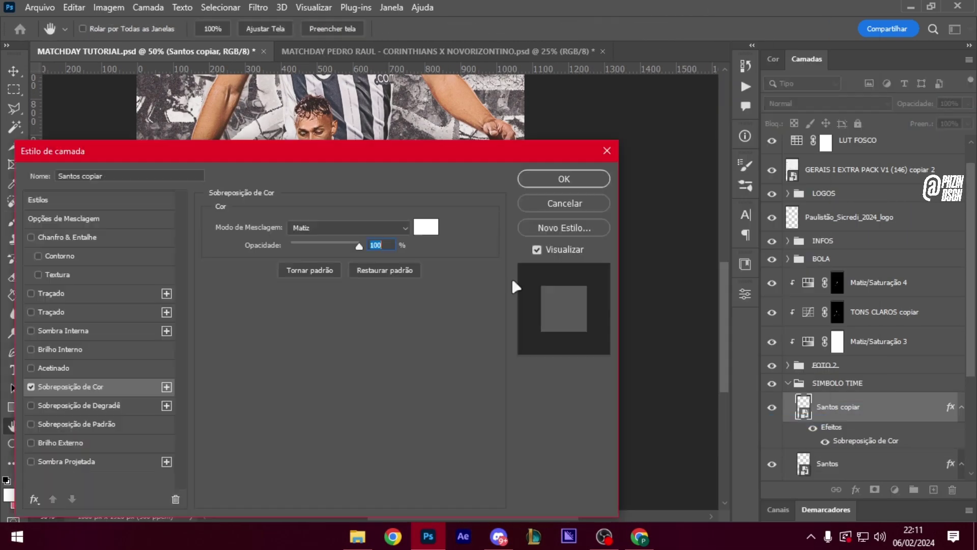
{"action": "left_click", "coordinate": [370, 223]}
{"action": "left_click", "coordinate": [395, 385]}
{"action": "left_click", "coordinate": [840, 134]}
Convert Santos copiar into a smart object and add a Hue/Saturation adjustment to the crest
{"action": "left_click", "coordinate": [563, 342]}
{"action": "right_click", "coordinate": [804, 176]}
{"action": "left_click", "coordinate": [804, 173]}
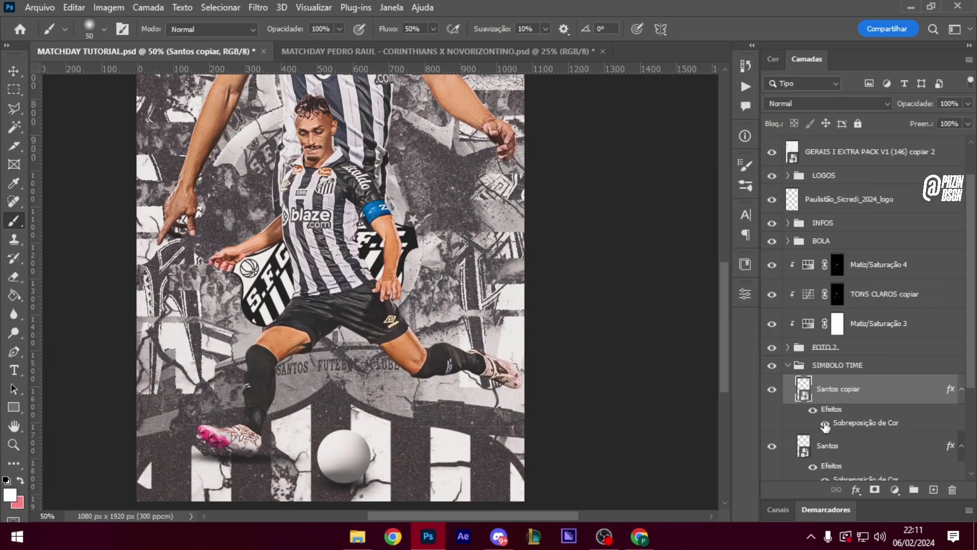
{"action": "left_click", "coordinate": [895, 490]}
Close the Pedro Raul poster and copy grunge textures from the Corinthians Copinha poster above the crest group
{"action": "left_click", "coordinate": [514, 51]}
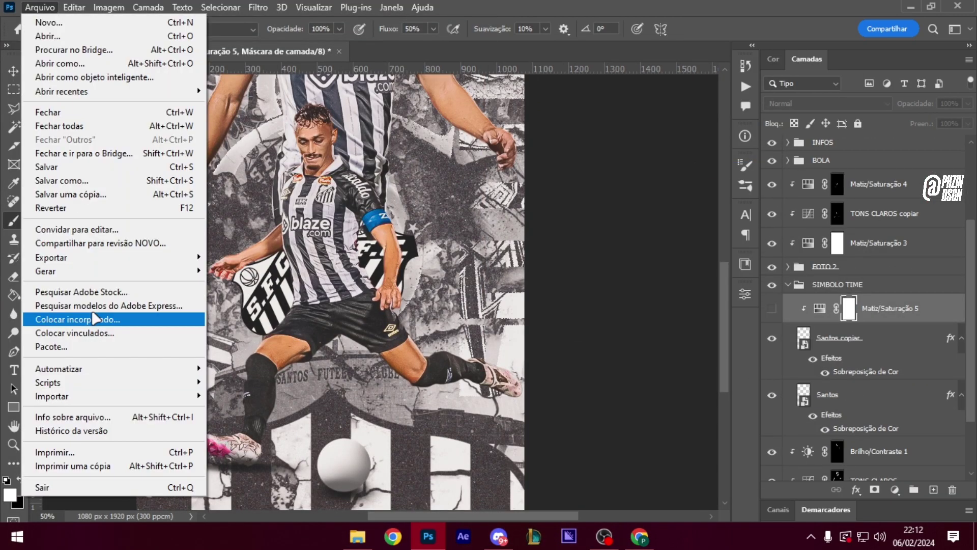
{"action": "left_click", "coordinate": [98, 316]}
{"action": "left_click", "coordinate": [365, 319]}
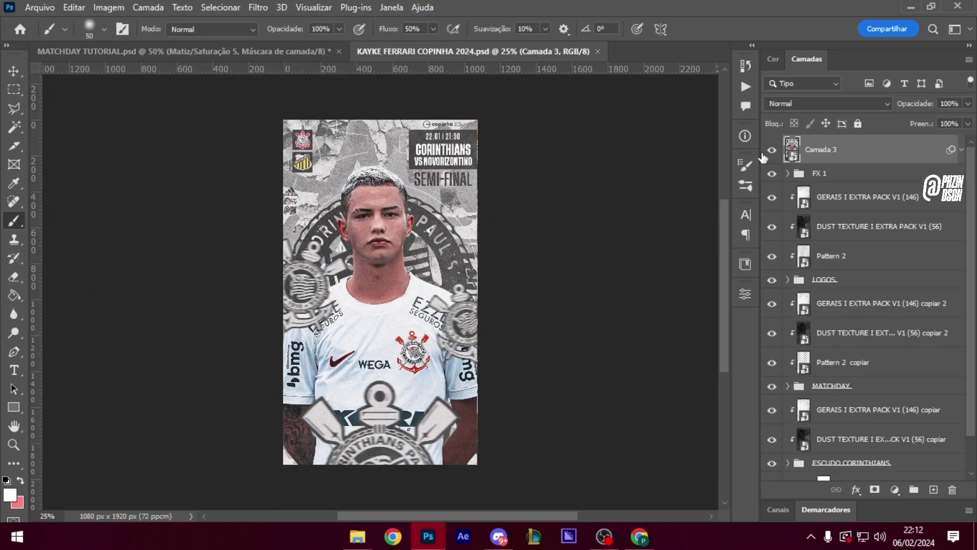
{"action": "mouse_move", "coordinate": [865, 342]}
{"action": "left_mouse_down"}
{"action": "mouse_move", "coordinate": [840, 342]}
{"action": "mouse_move", "coordinate": [840, 304]}
{"action": "left_mouse_up"}
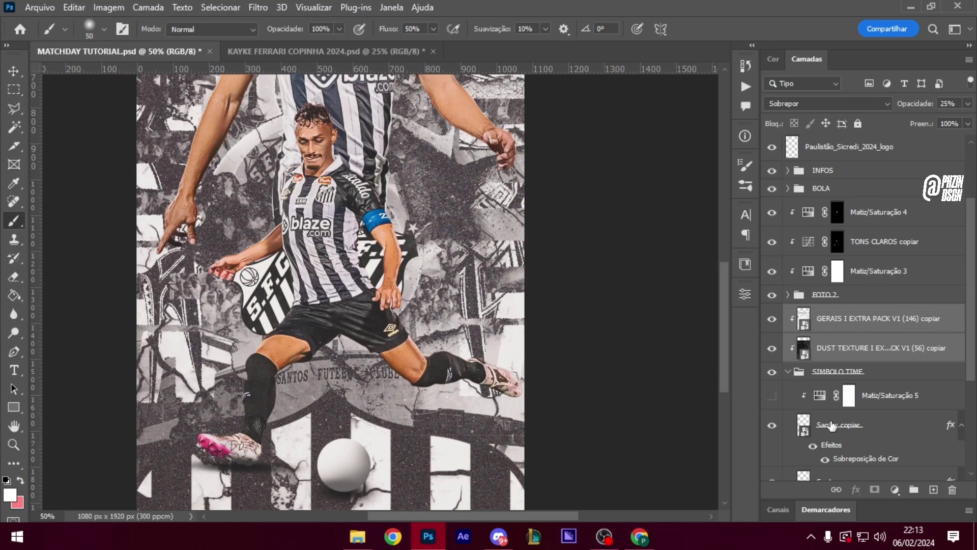
{"action": "left_click", "coordinate": [835, 425]}
Set Santos copiar's Color Overlay to an orange Divisão (Divide) blend
{"action": "left_click", "coordinate": [806, 389]}
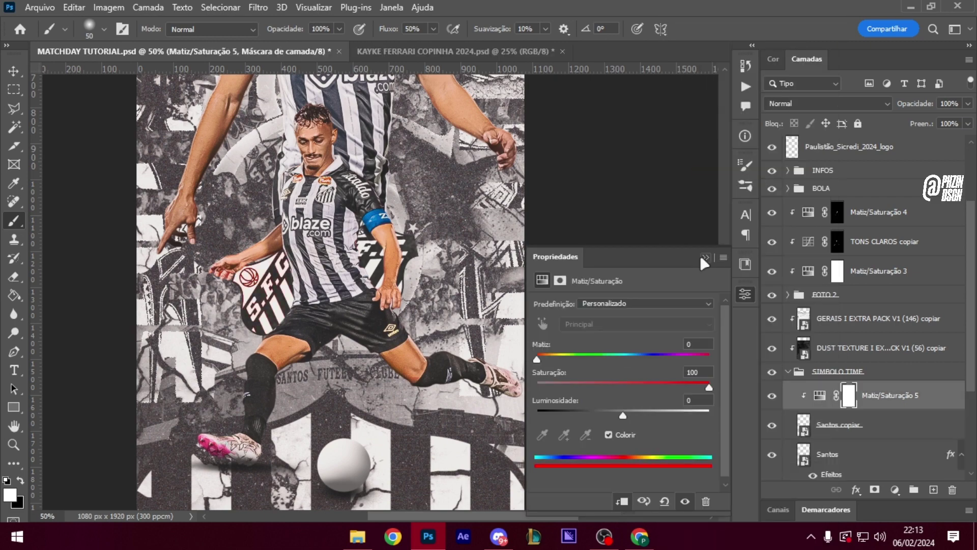
{"action": "double_click", "coordinate": [891, 424]}
{"action": "left_click", "coordinate": [759, 170]}
{"action": "left_click", "coordinate": [734, 474]}
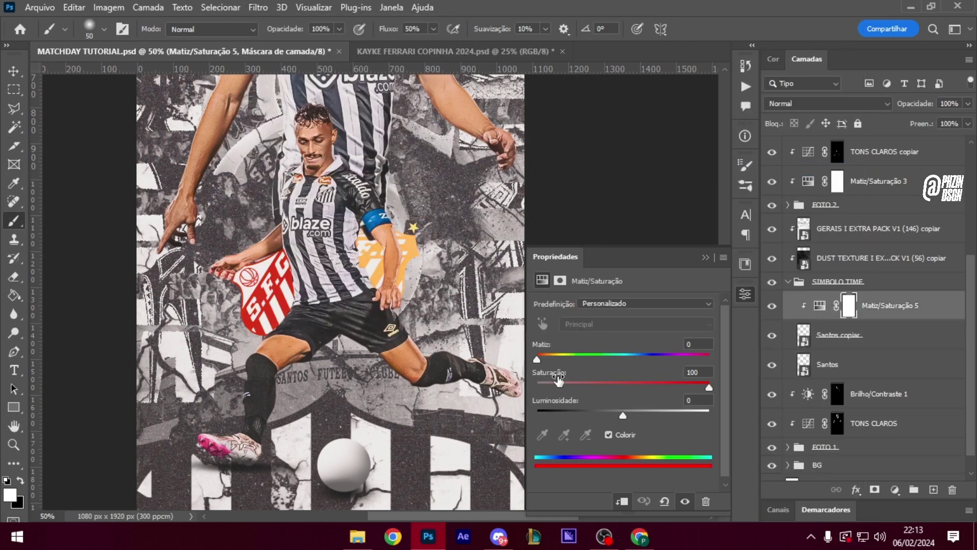
{"action": "left_click", "coordinate": [746, 294]}
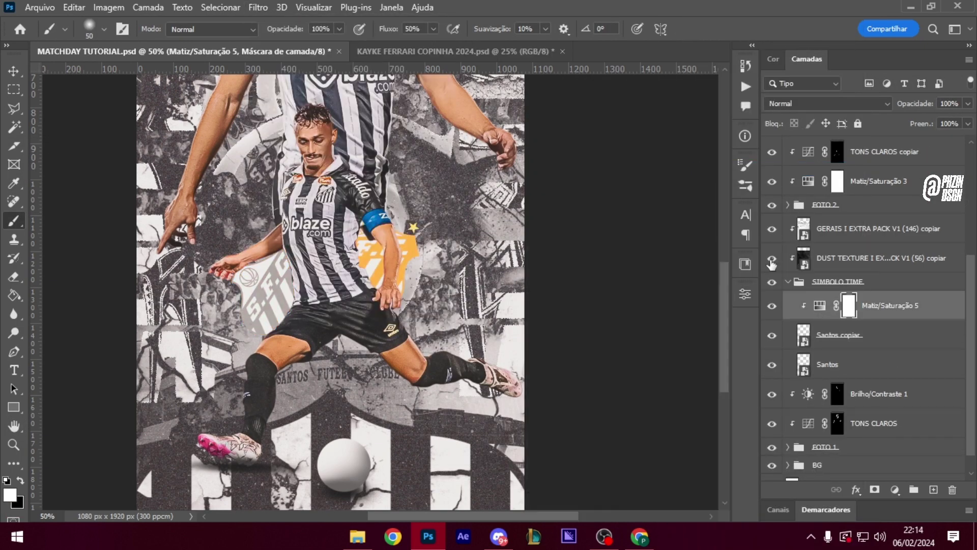
Apply the Camera Raw filter to Santos copiar and blend GERAIS in Color Dodge
{"action": "left_click", "coordinate": [835, 335]}
{"action": "left_click", "coordinate": [257, 7]}
{"action": "left_click", "coordinate": [328, 133]}
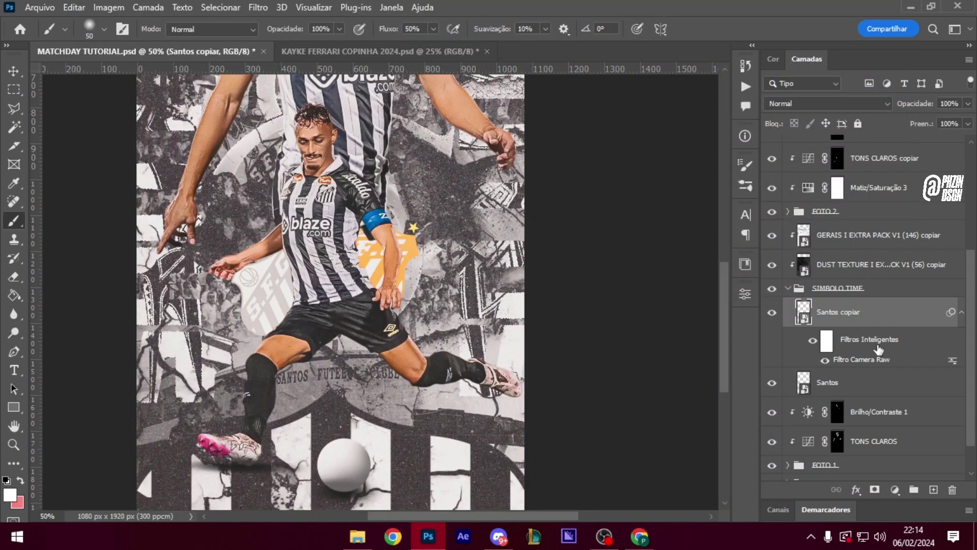
{"action": "left_click", "coordinate": [828, 103]}
{"action": "left_click", "coordinate": [798, 224]}
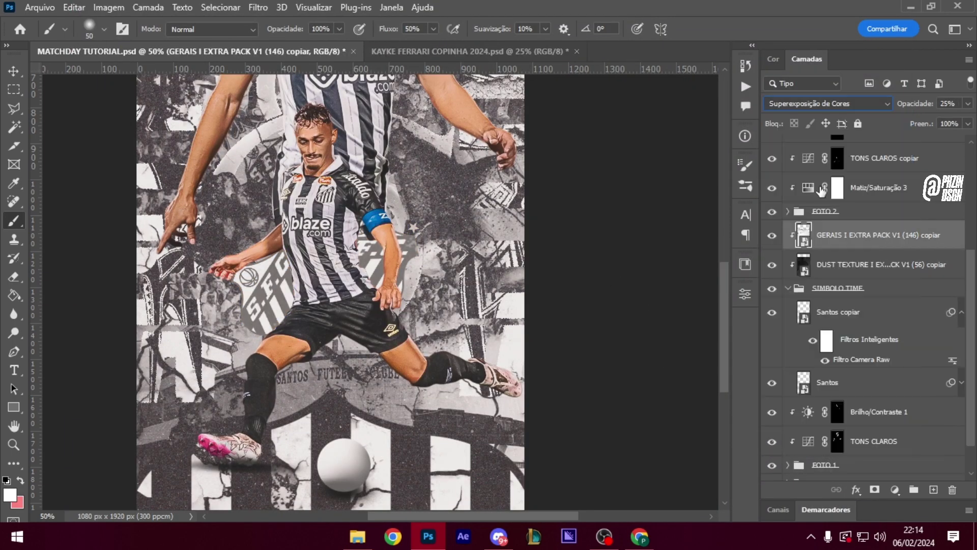